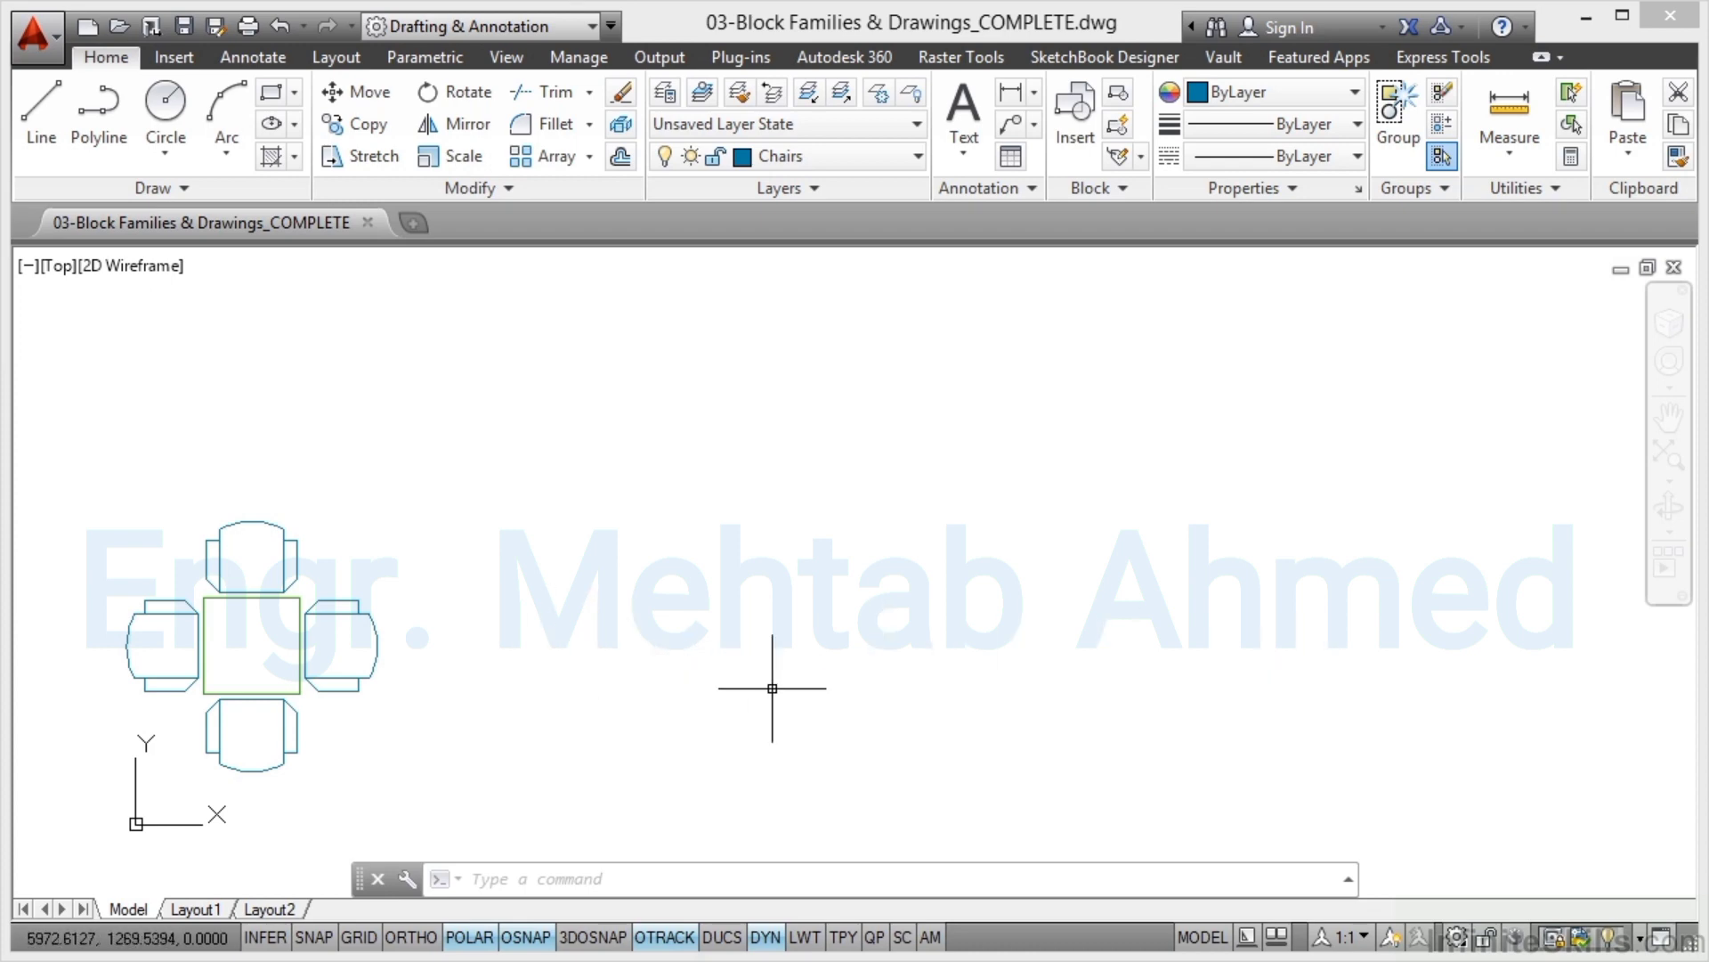
Copy the square table with its four chairs horizontally to the right, using the table's upper-right corner as base point.
click(431, 743)
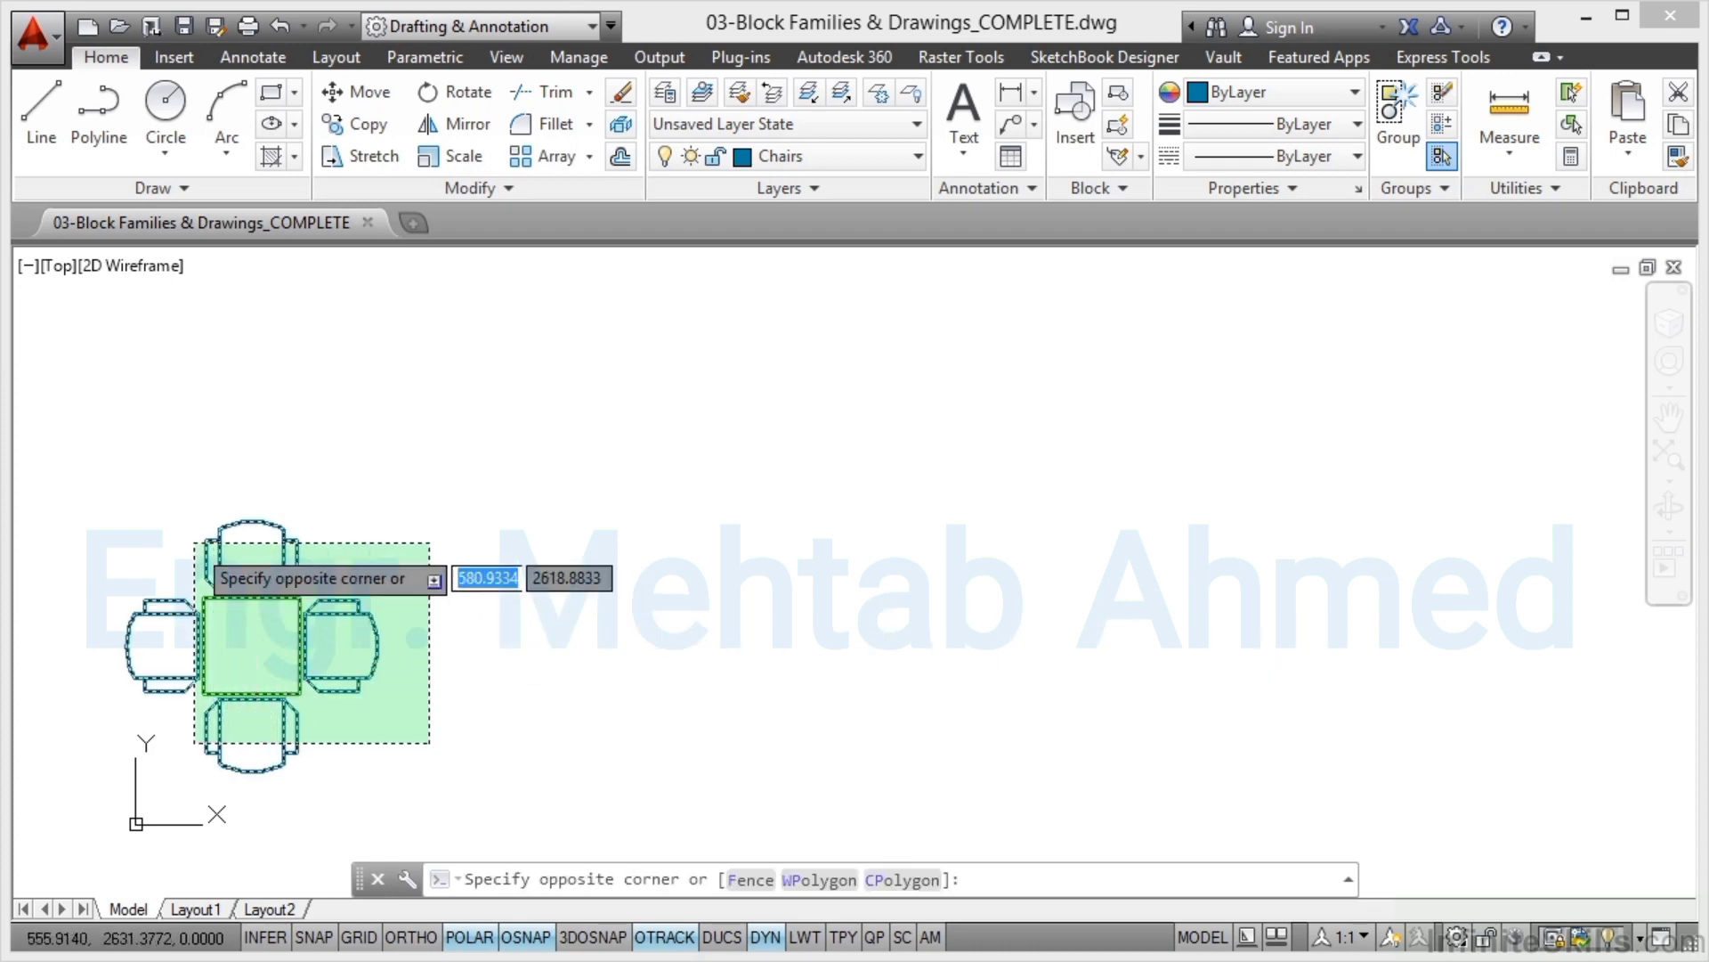
click(144, 491)
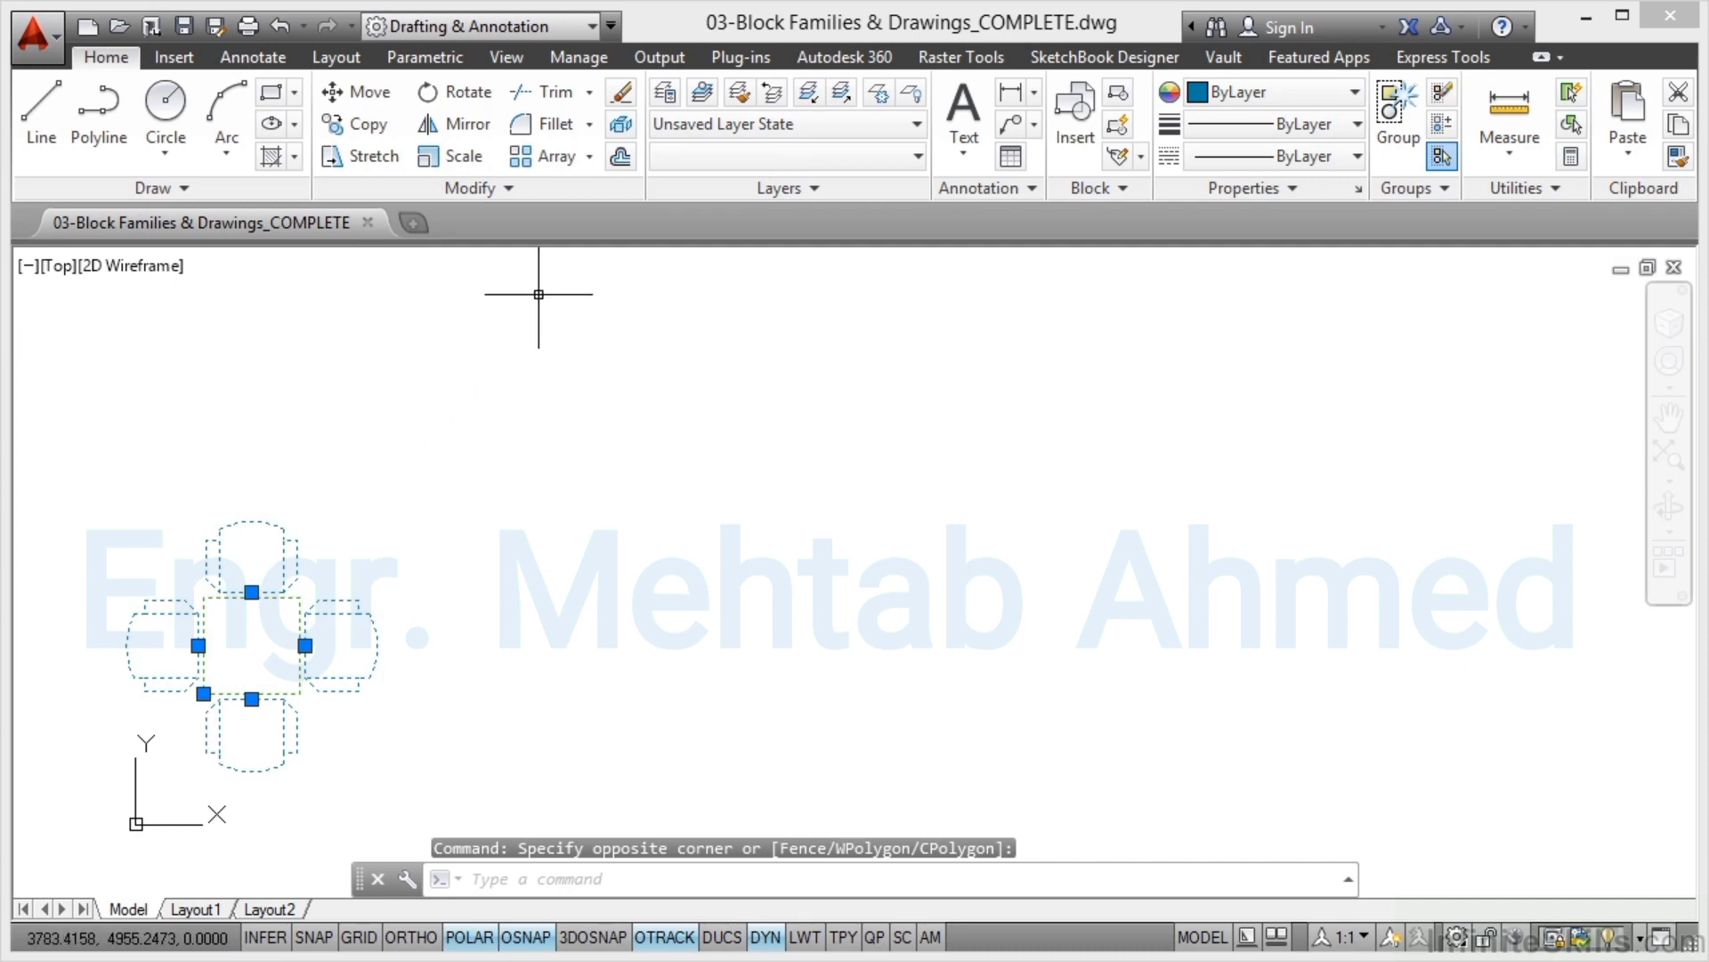
right_click(557, 271)
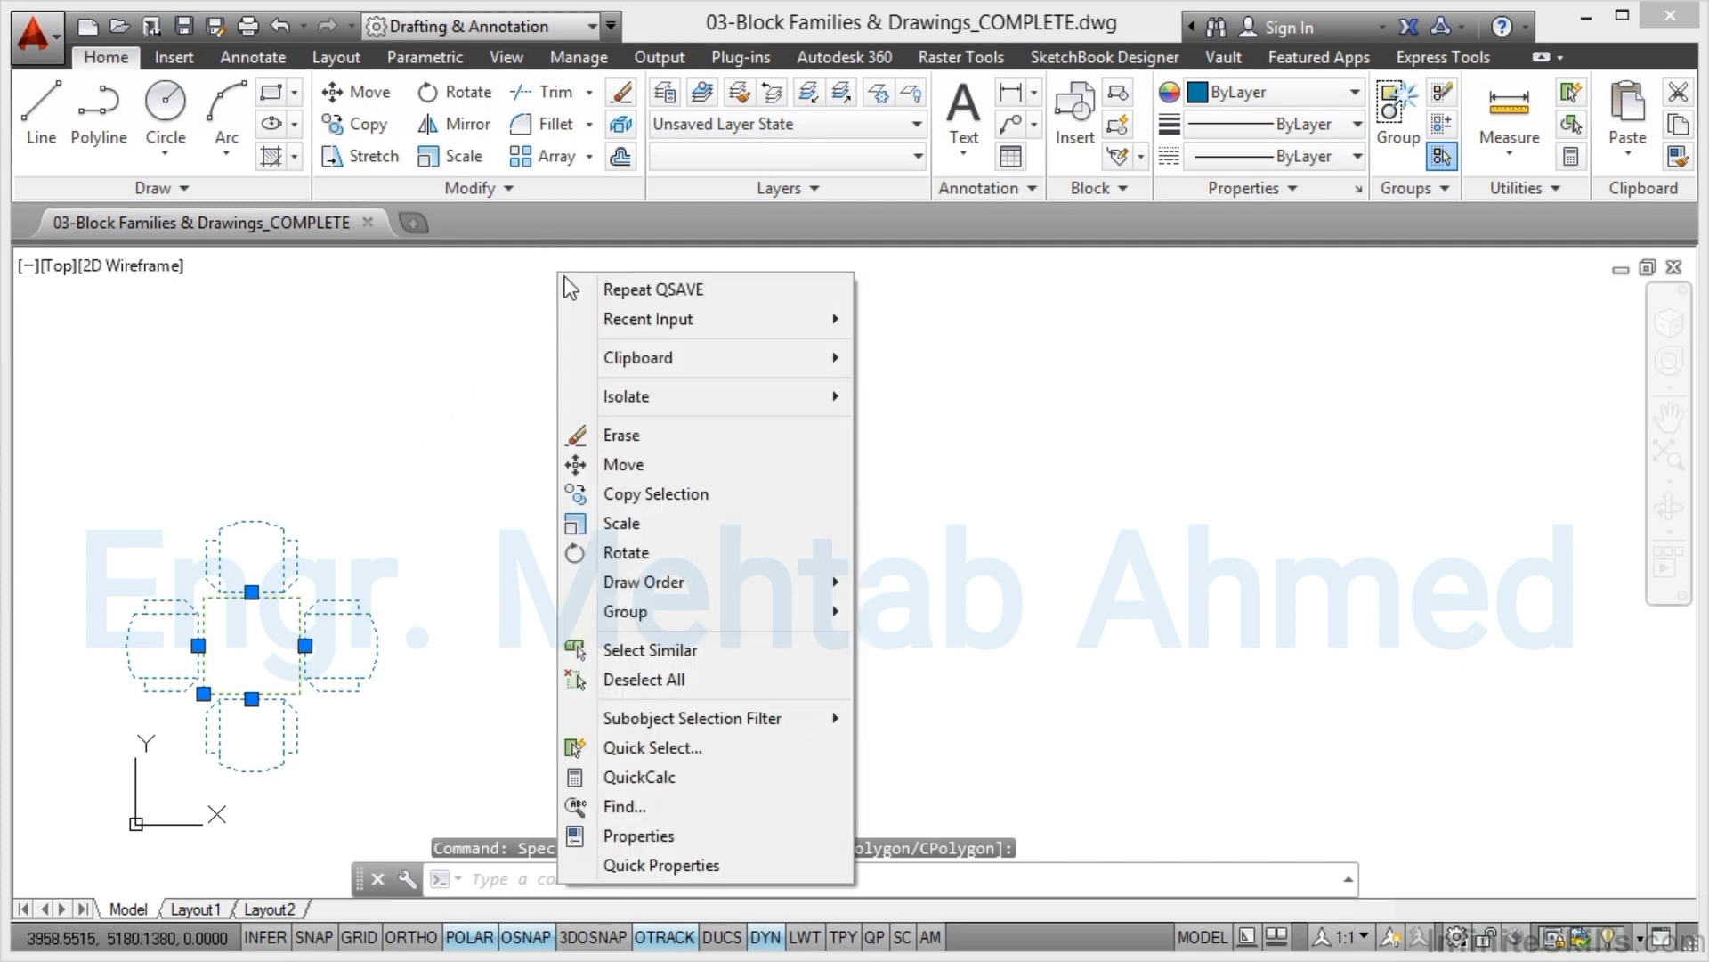
click(642, 495)
click(300, 597)
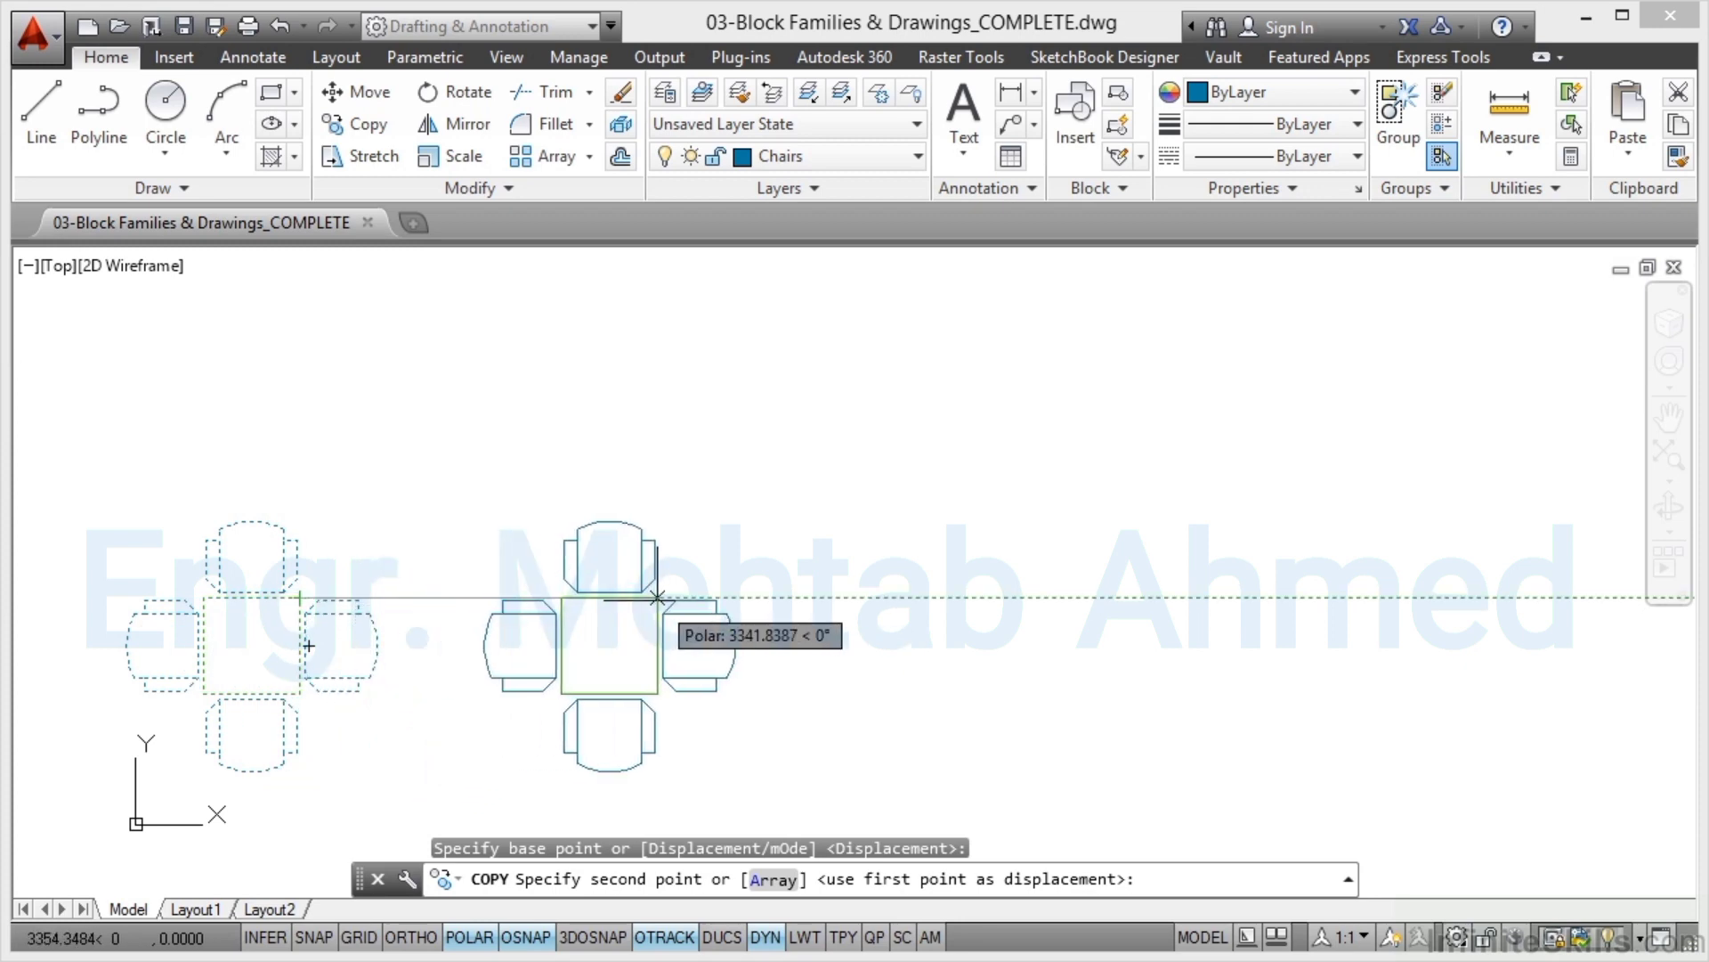
click(636, 598)
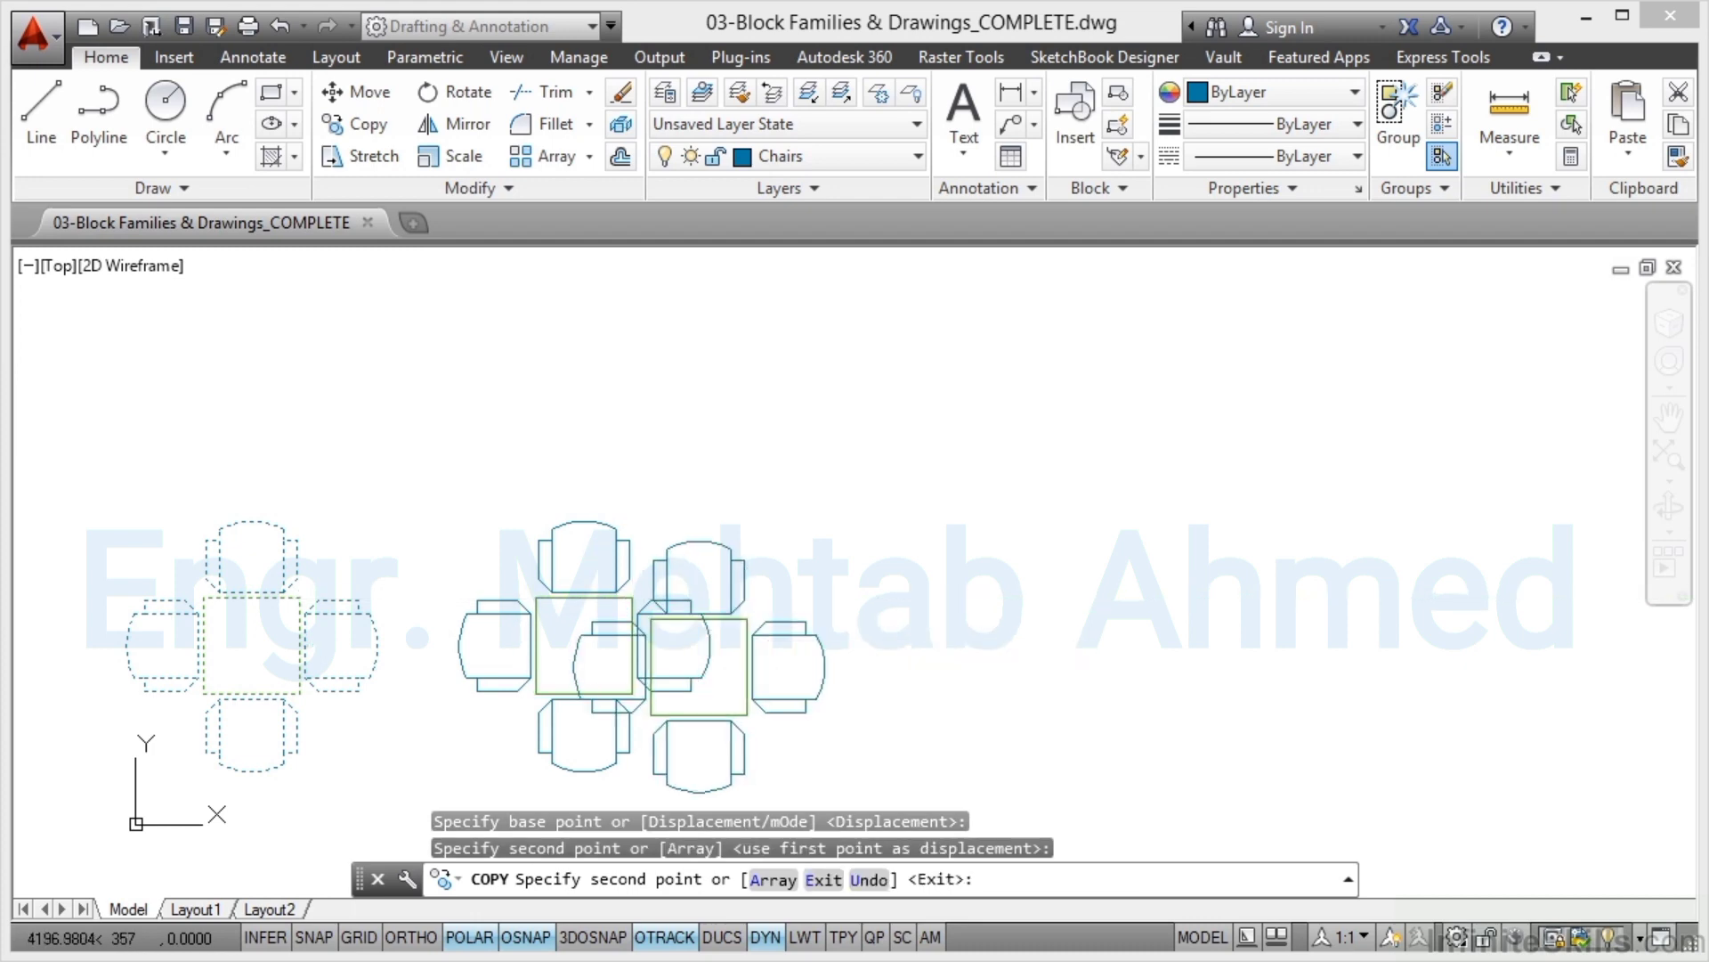
key(Return)
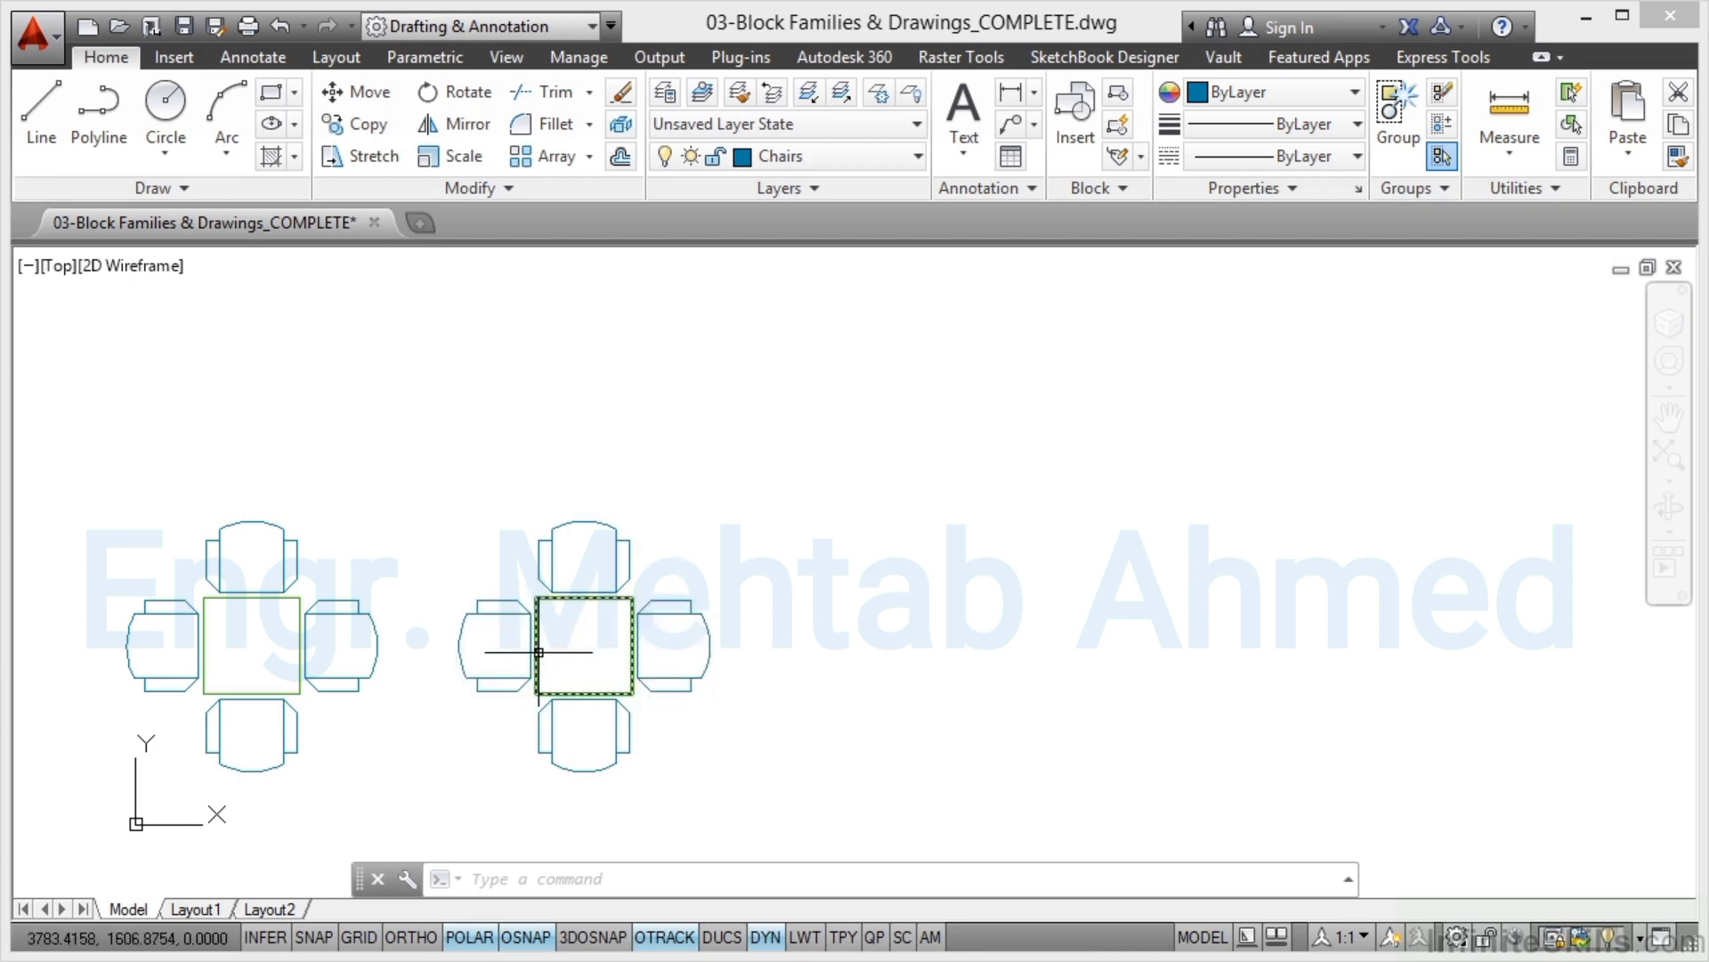
Measure the gap between the left chair and the table in the copied set.
scroll(539, 651, up, 5)
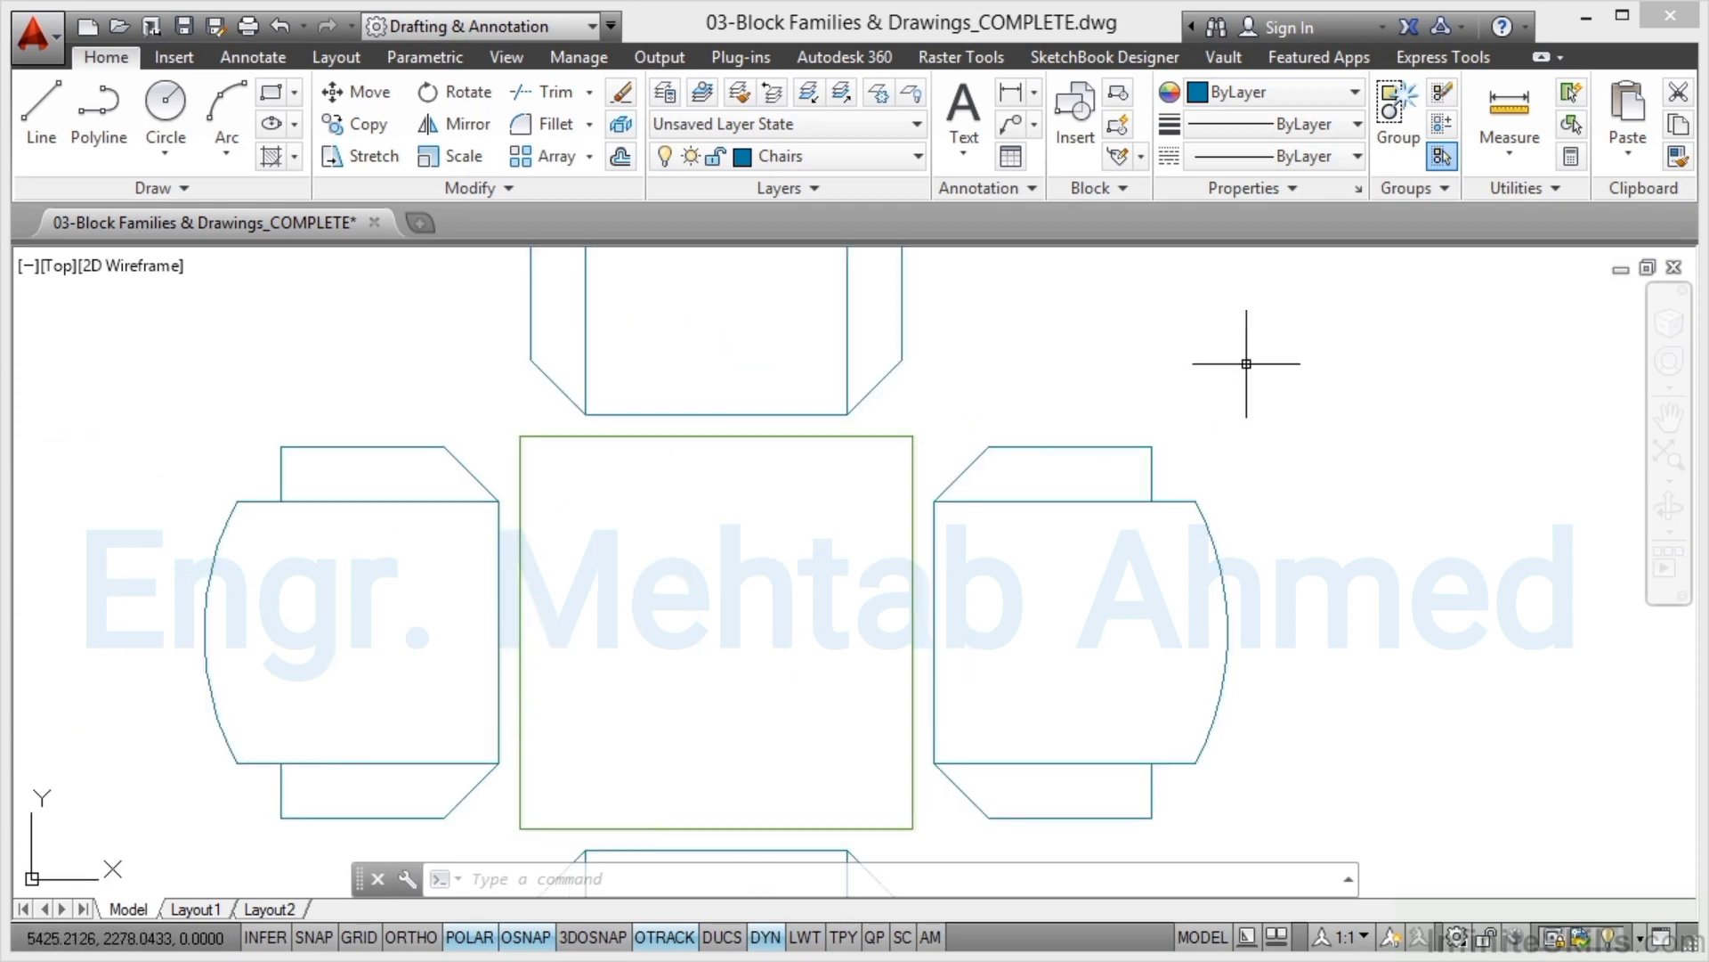
click(1507, 111)
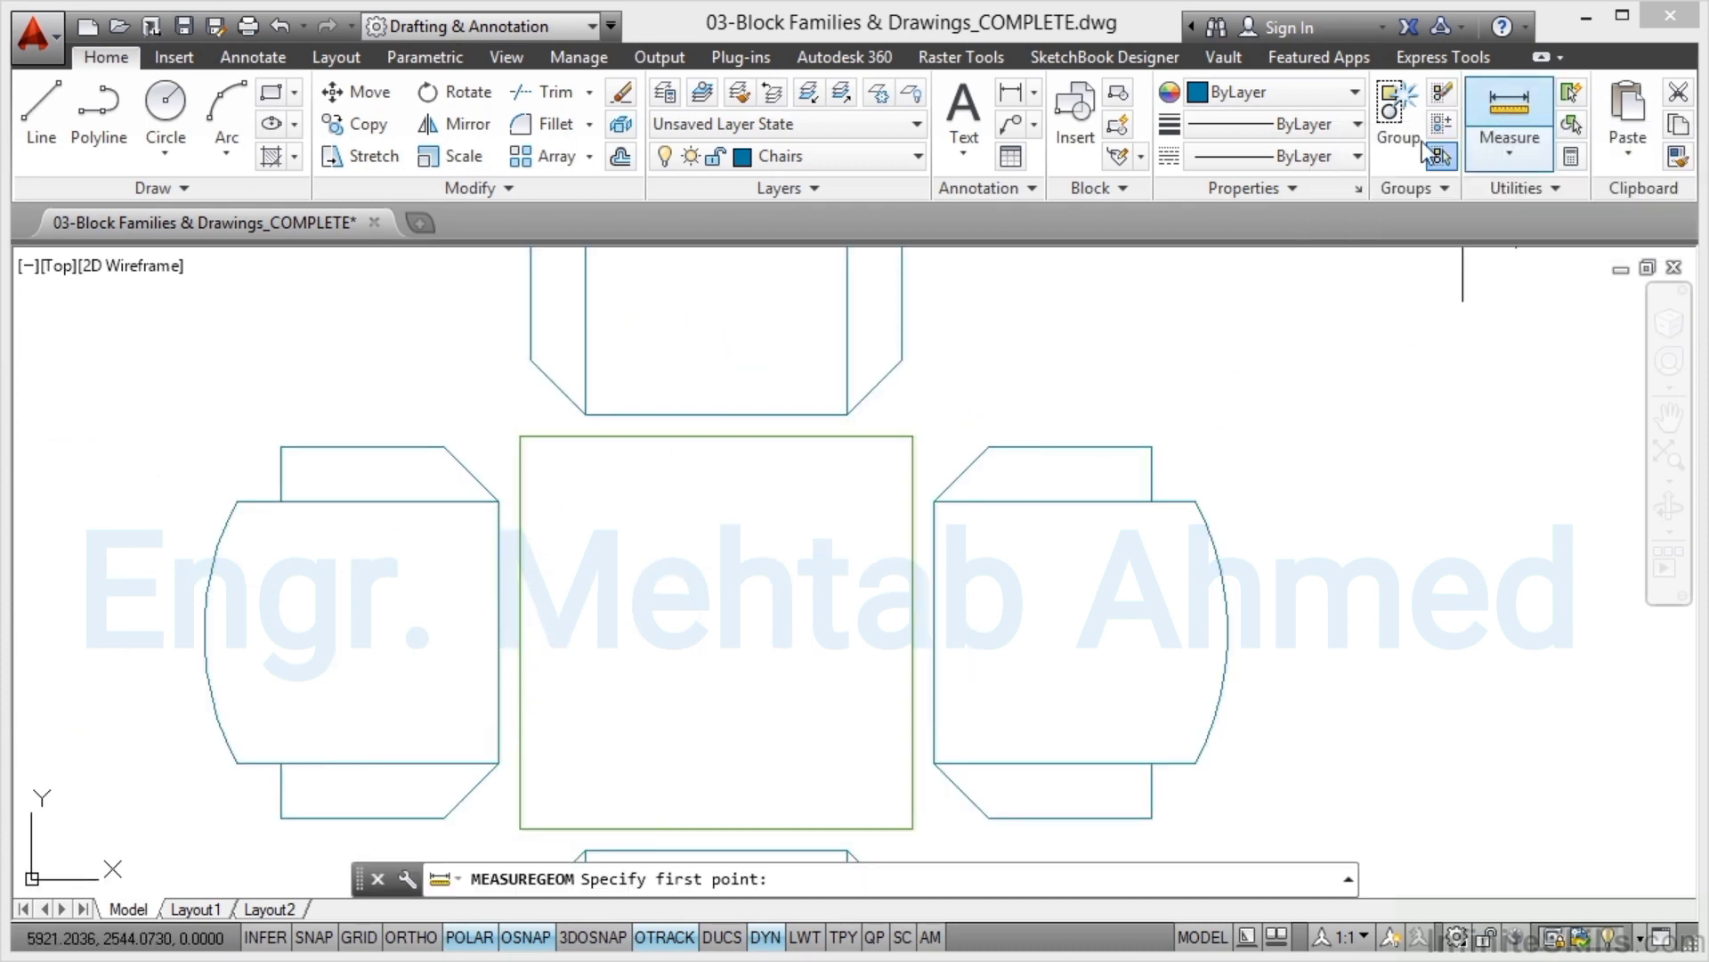
click(498, 633)
click(520, 633)
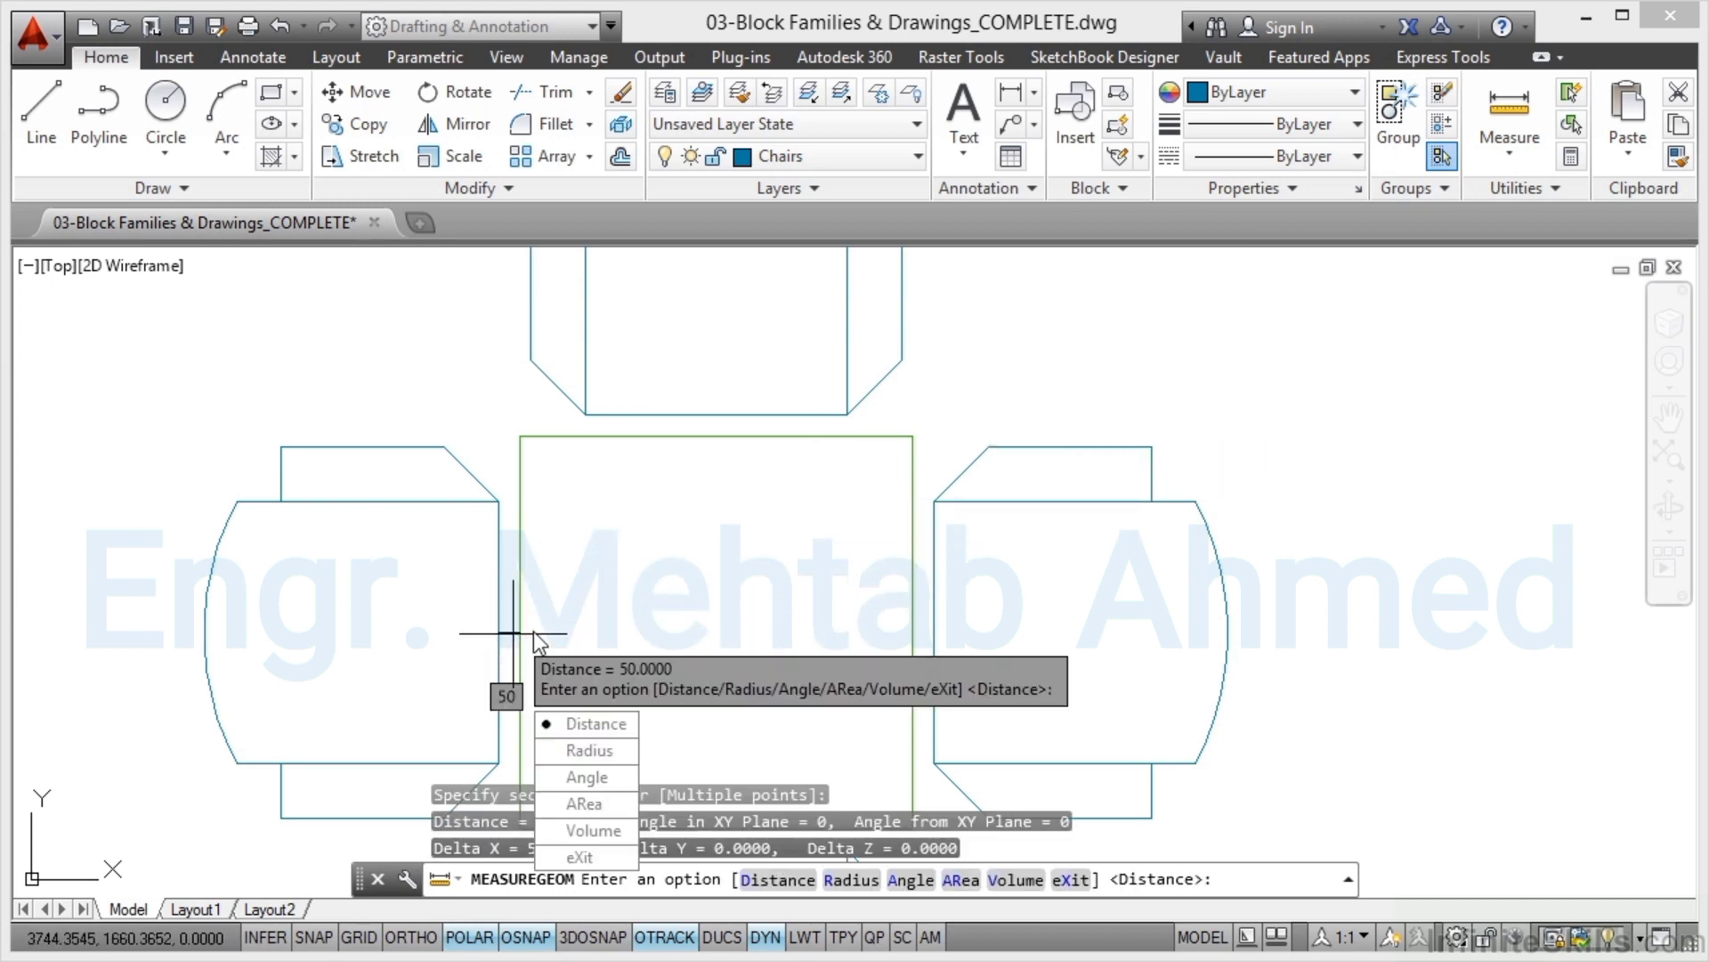
click(580, 856)
scroll(869, 479, down, 5)
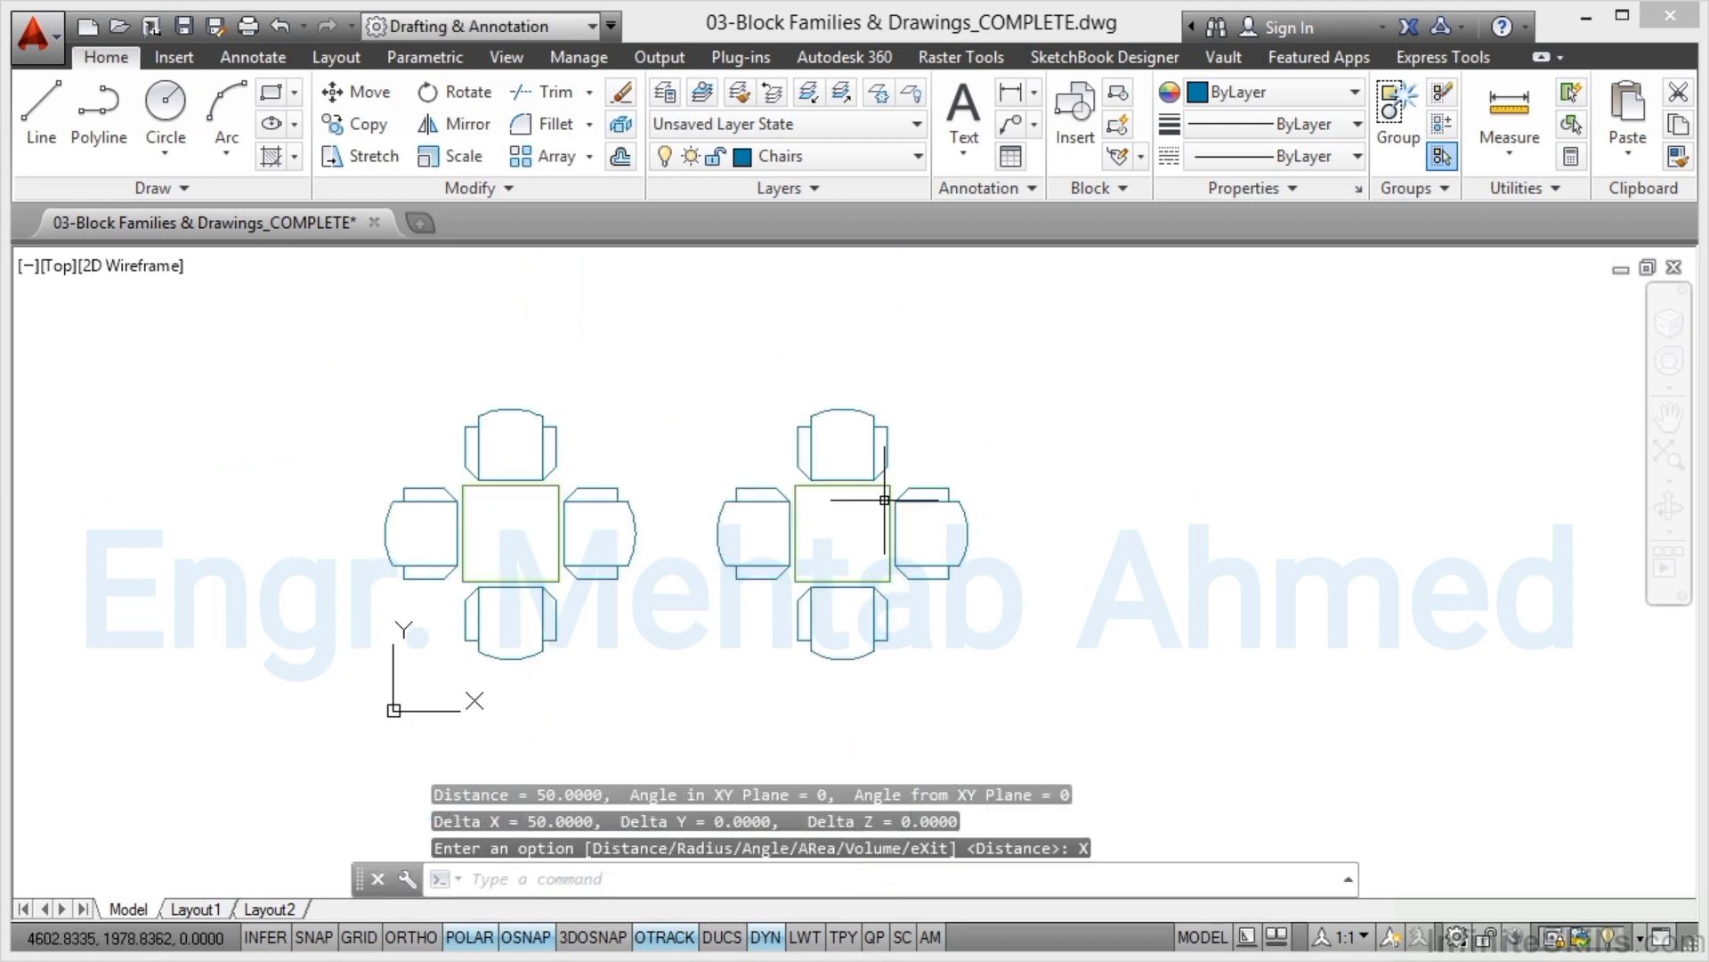
Move the copied set's right chair away from the table to empty space at the upper right.
click(942, 488)
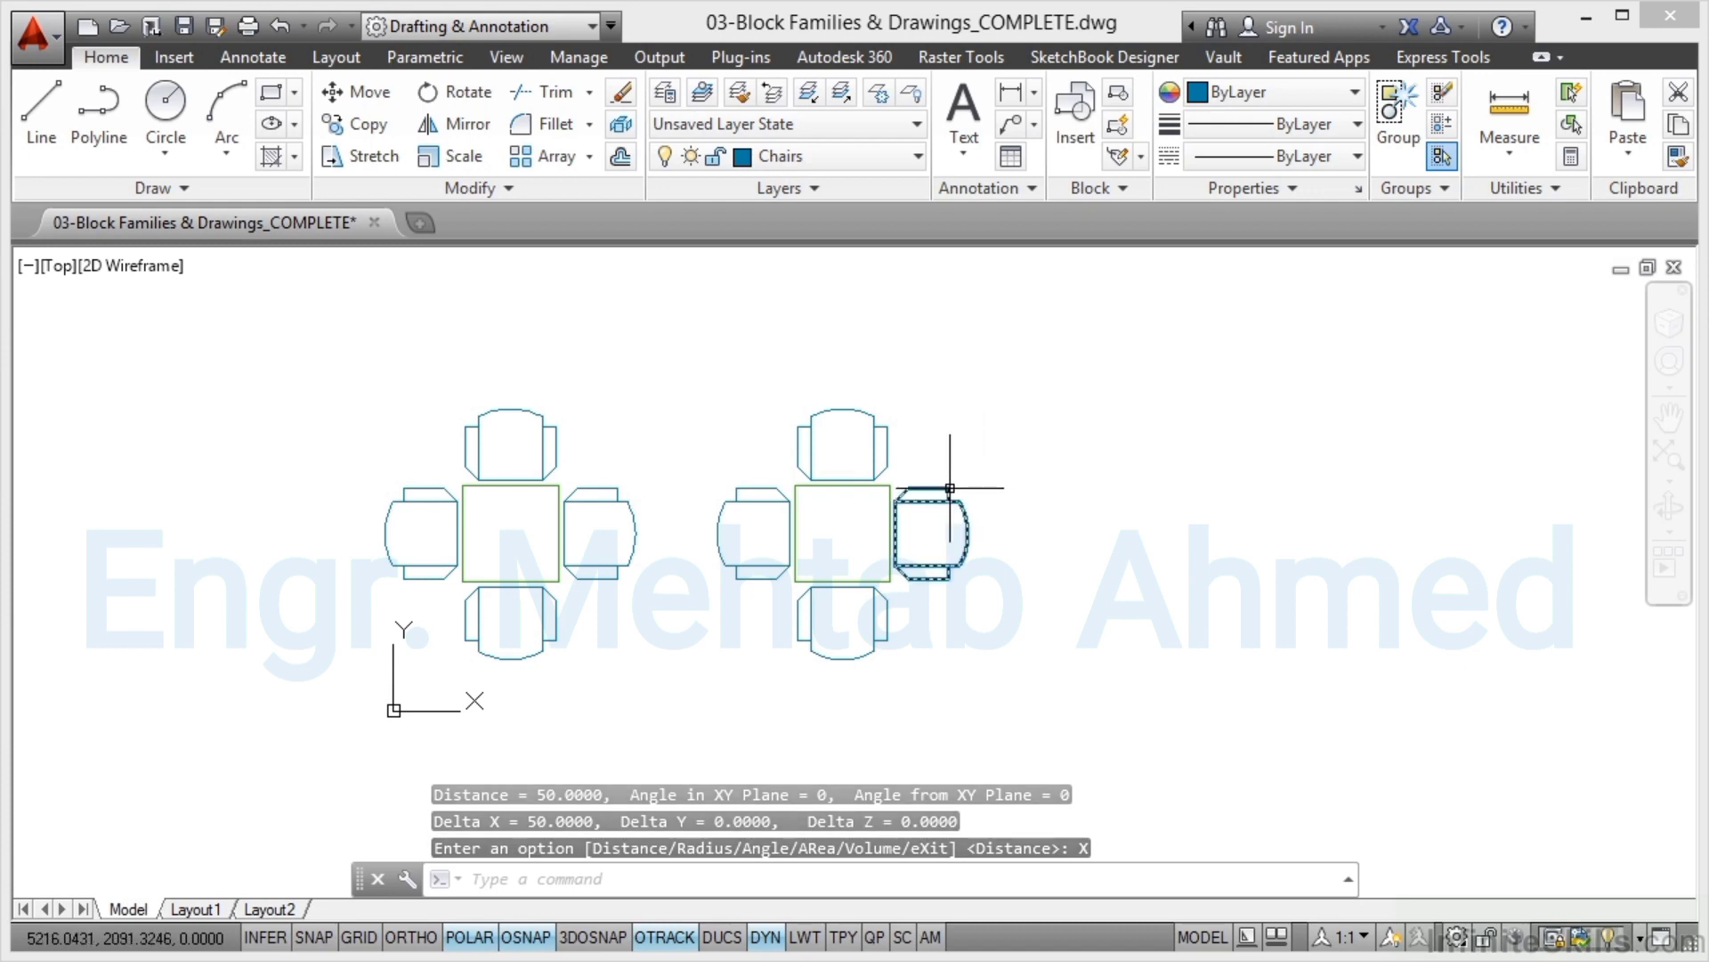
right_click(943, 488)
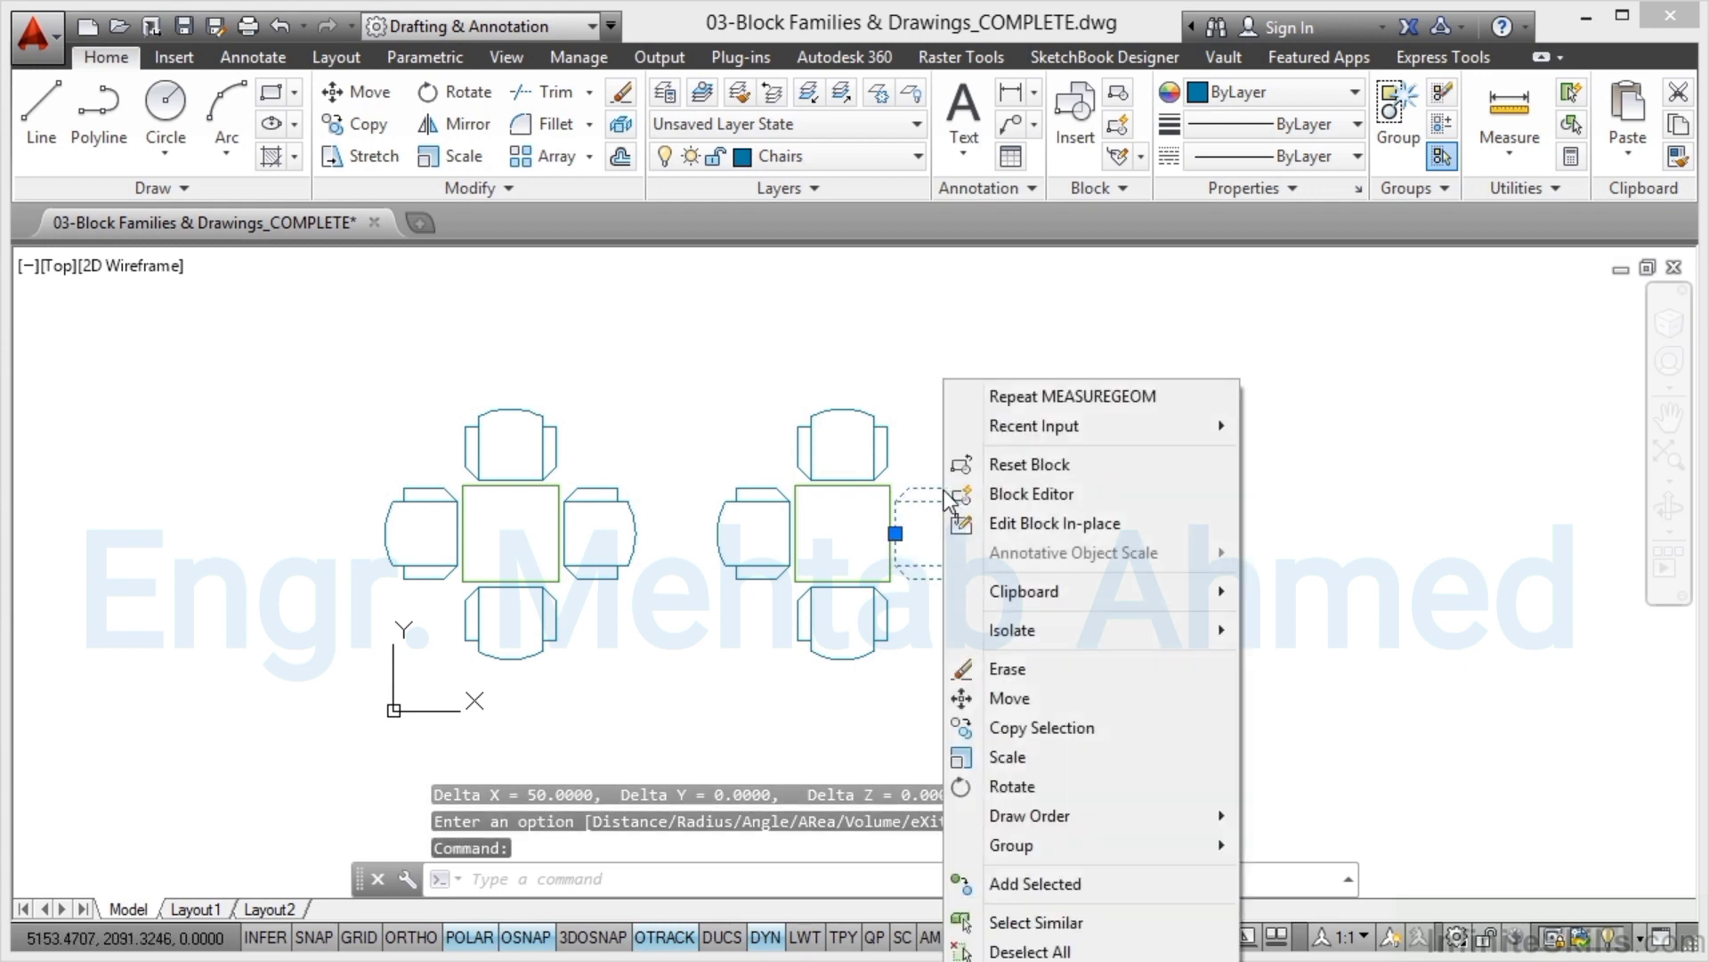
click(1010, 698)
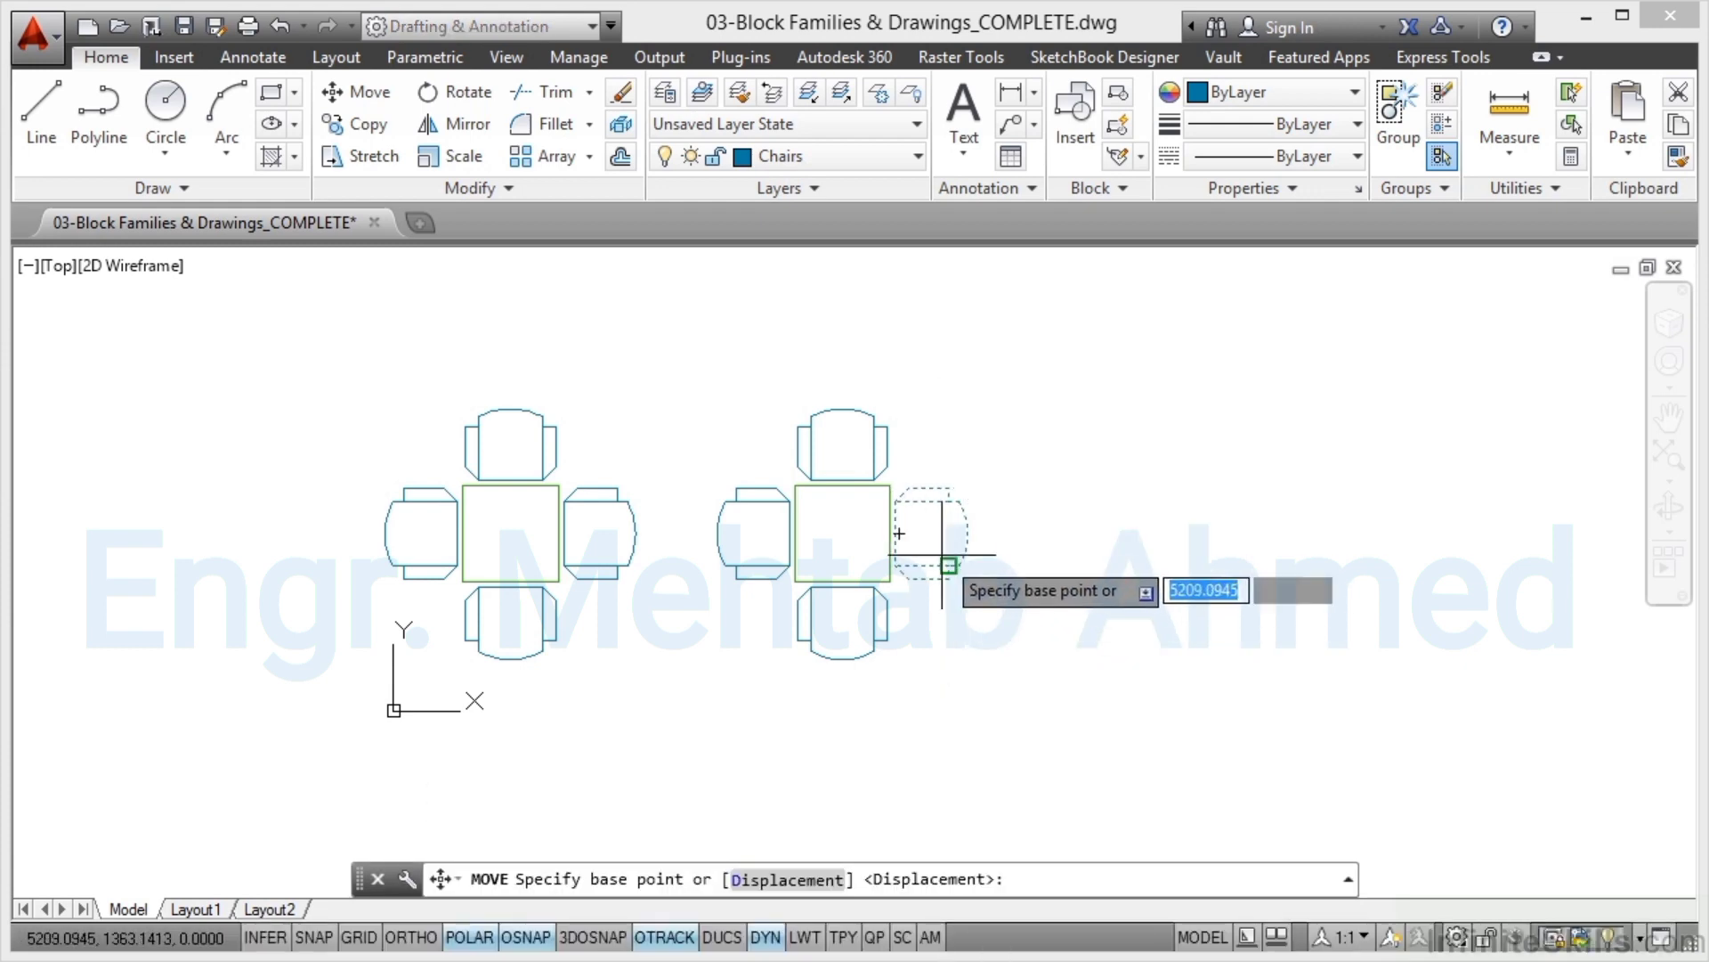
click(940, 544)
click(1435, 342)
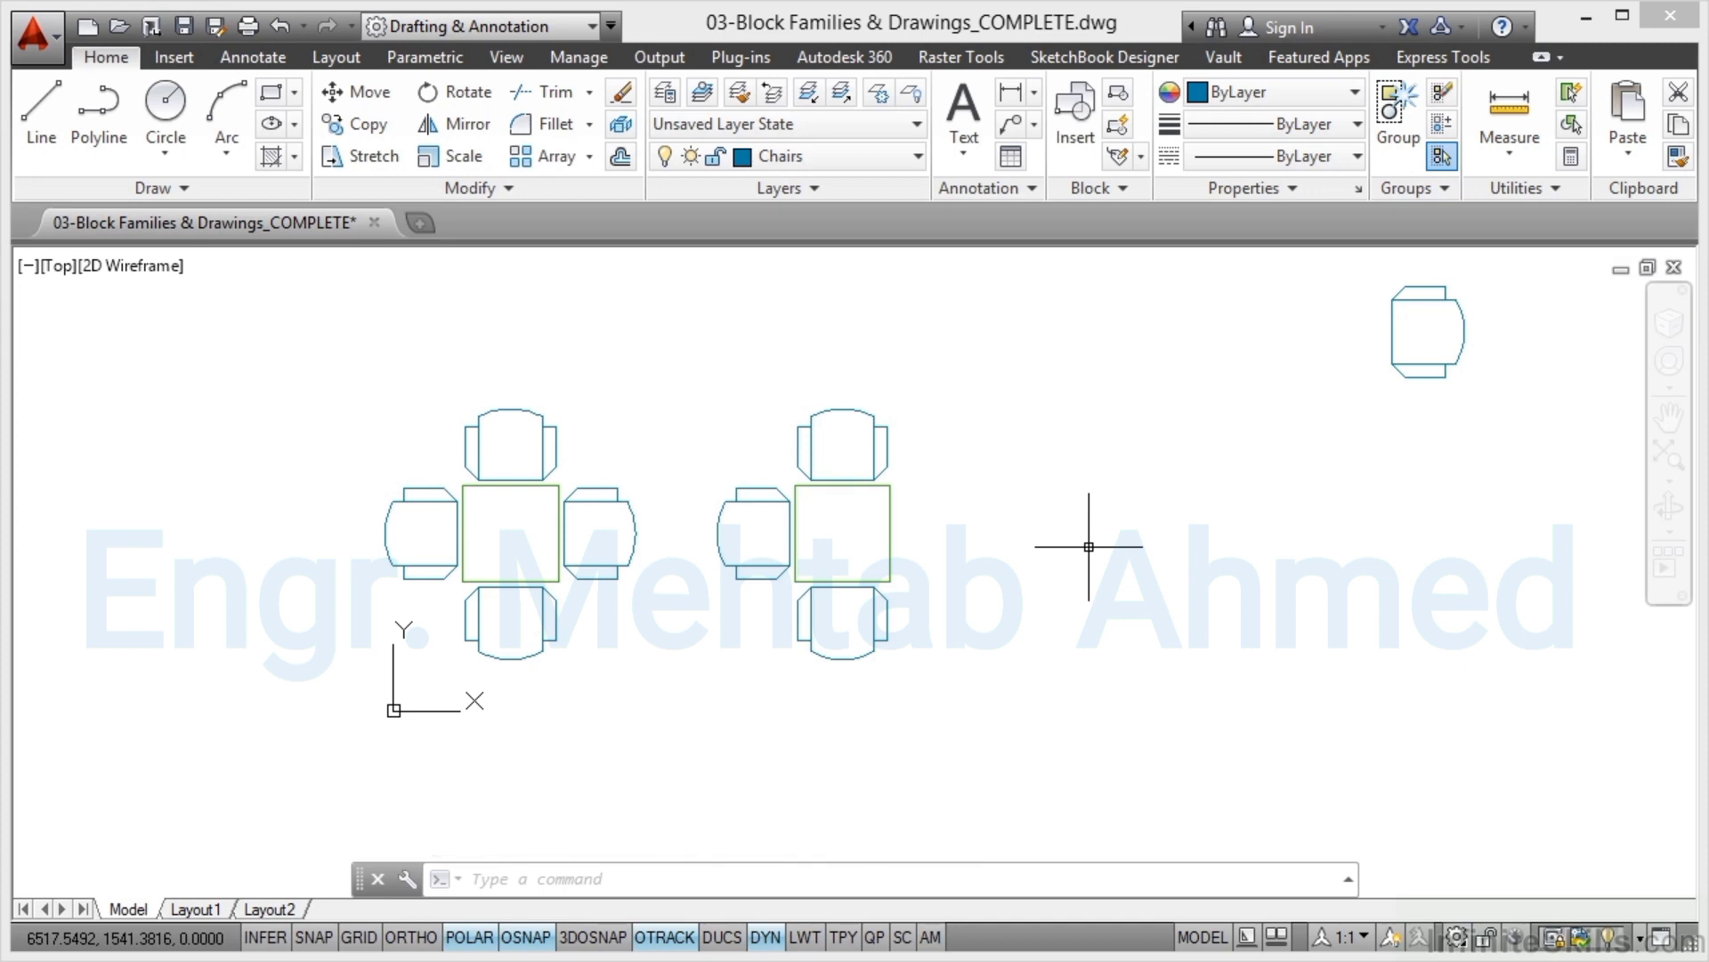
Make Tables the current layer and explode the copied set's table block.
click(922, 160)
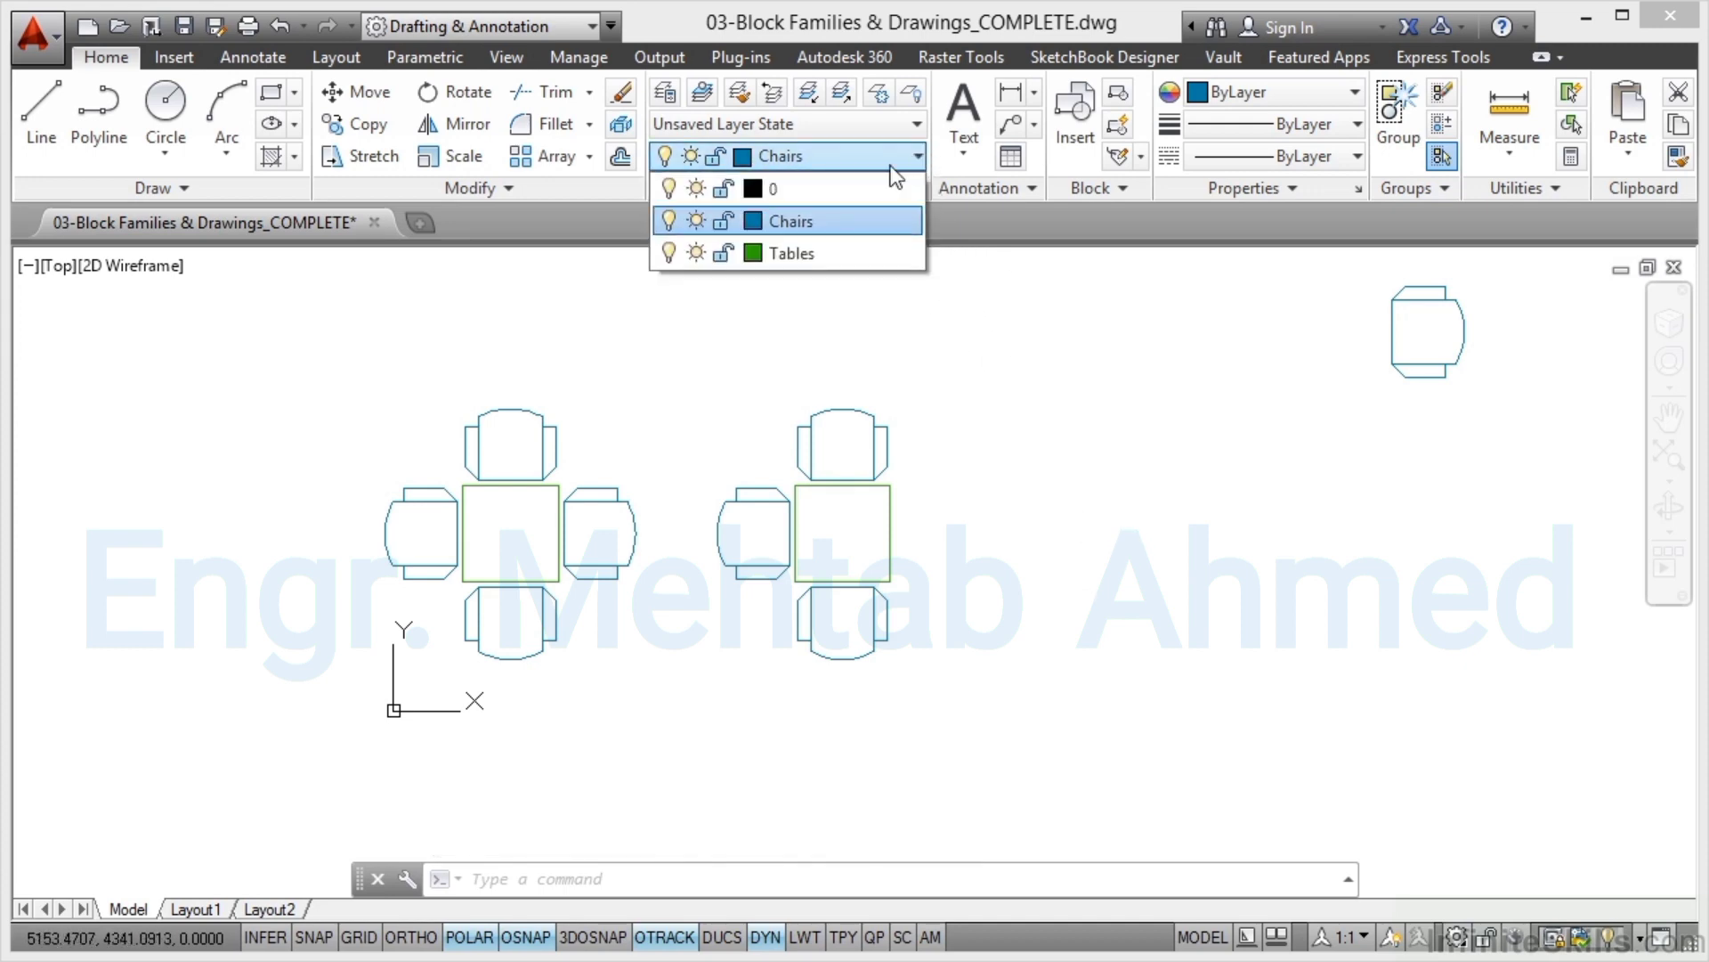
click(824, 253)
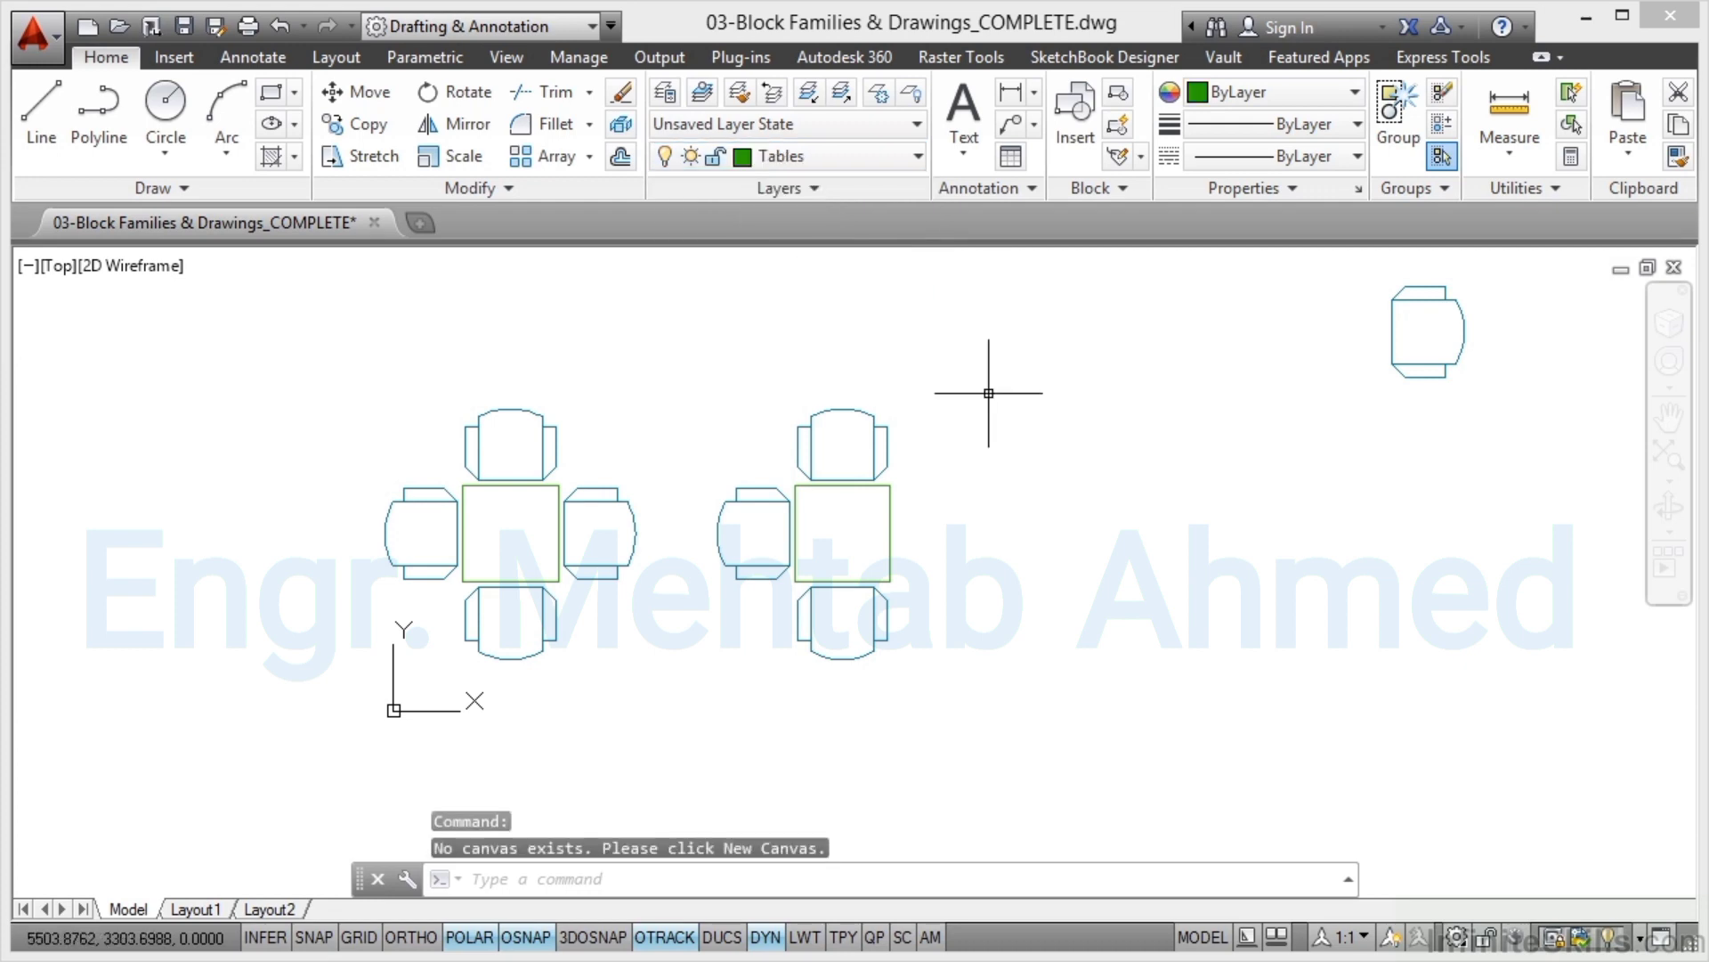
click(889, 510)
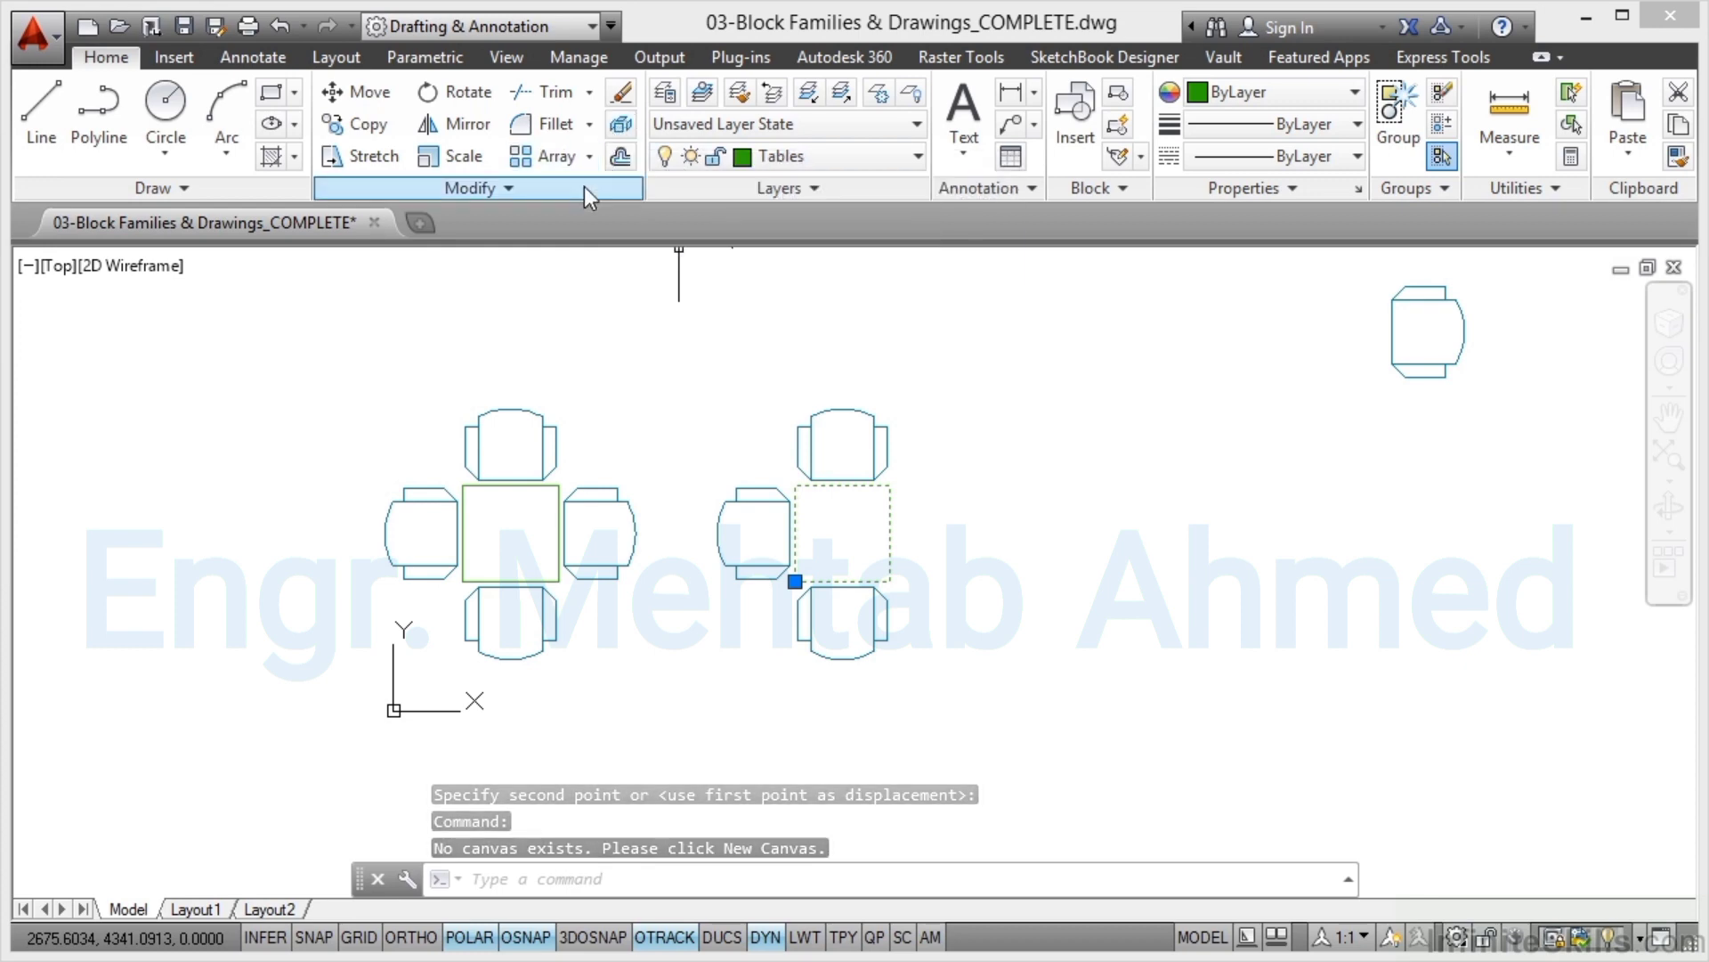
click(620, 127)
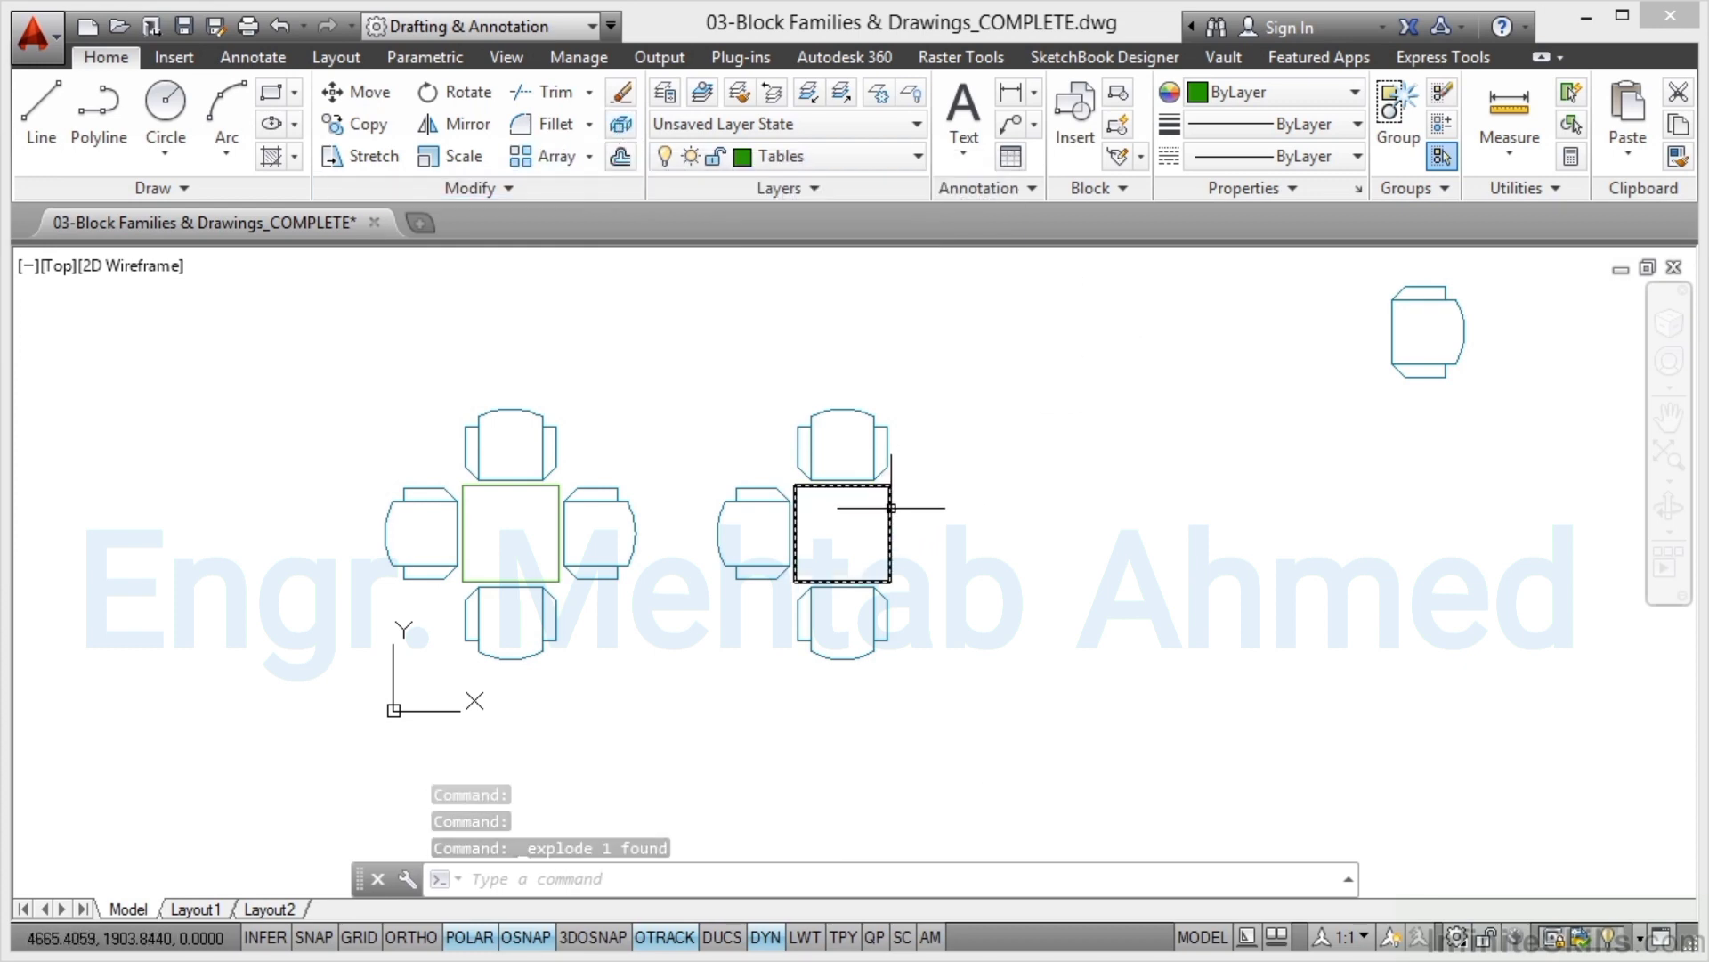
Measure the length of the exploded table's top edge from corner to corner.
scroll(868, 508, up, 2)
scroll(868, 508, up, 2)
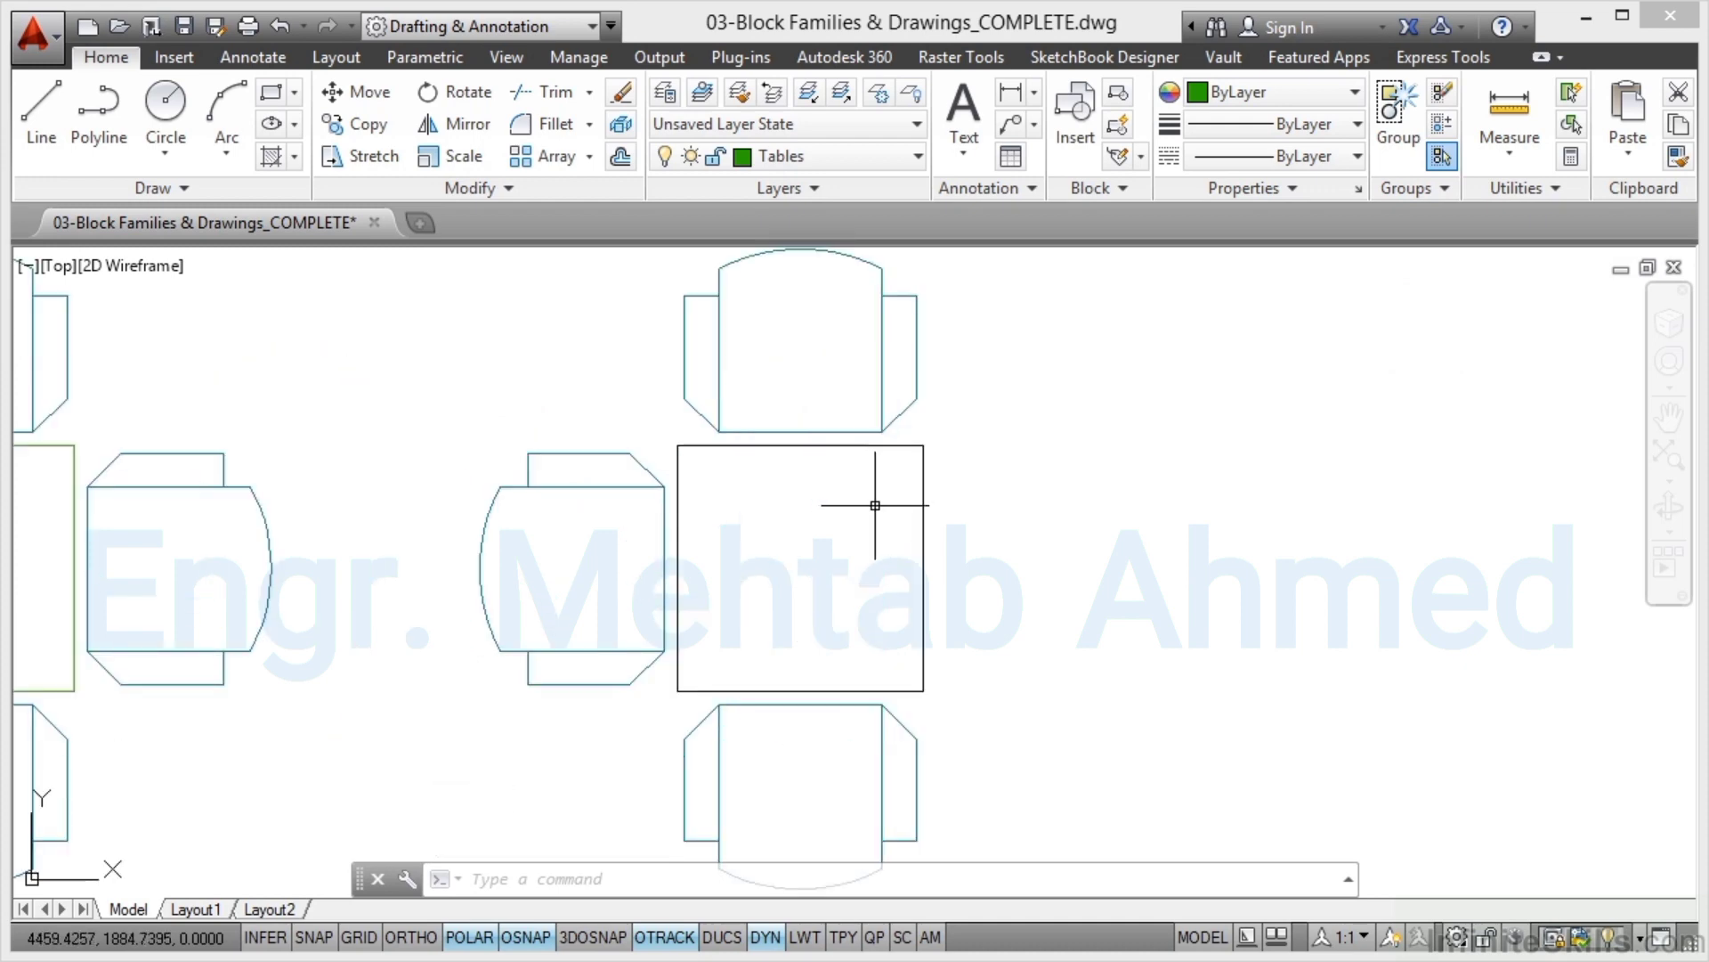
click(1508, 111)
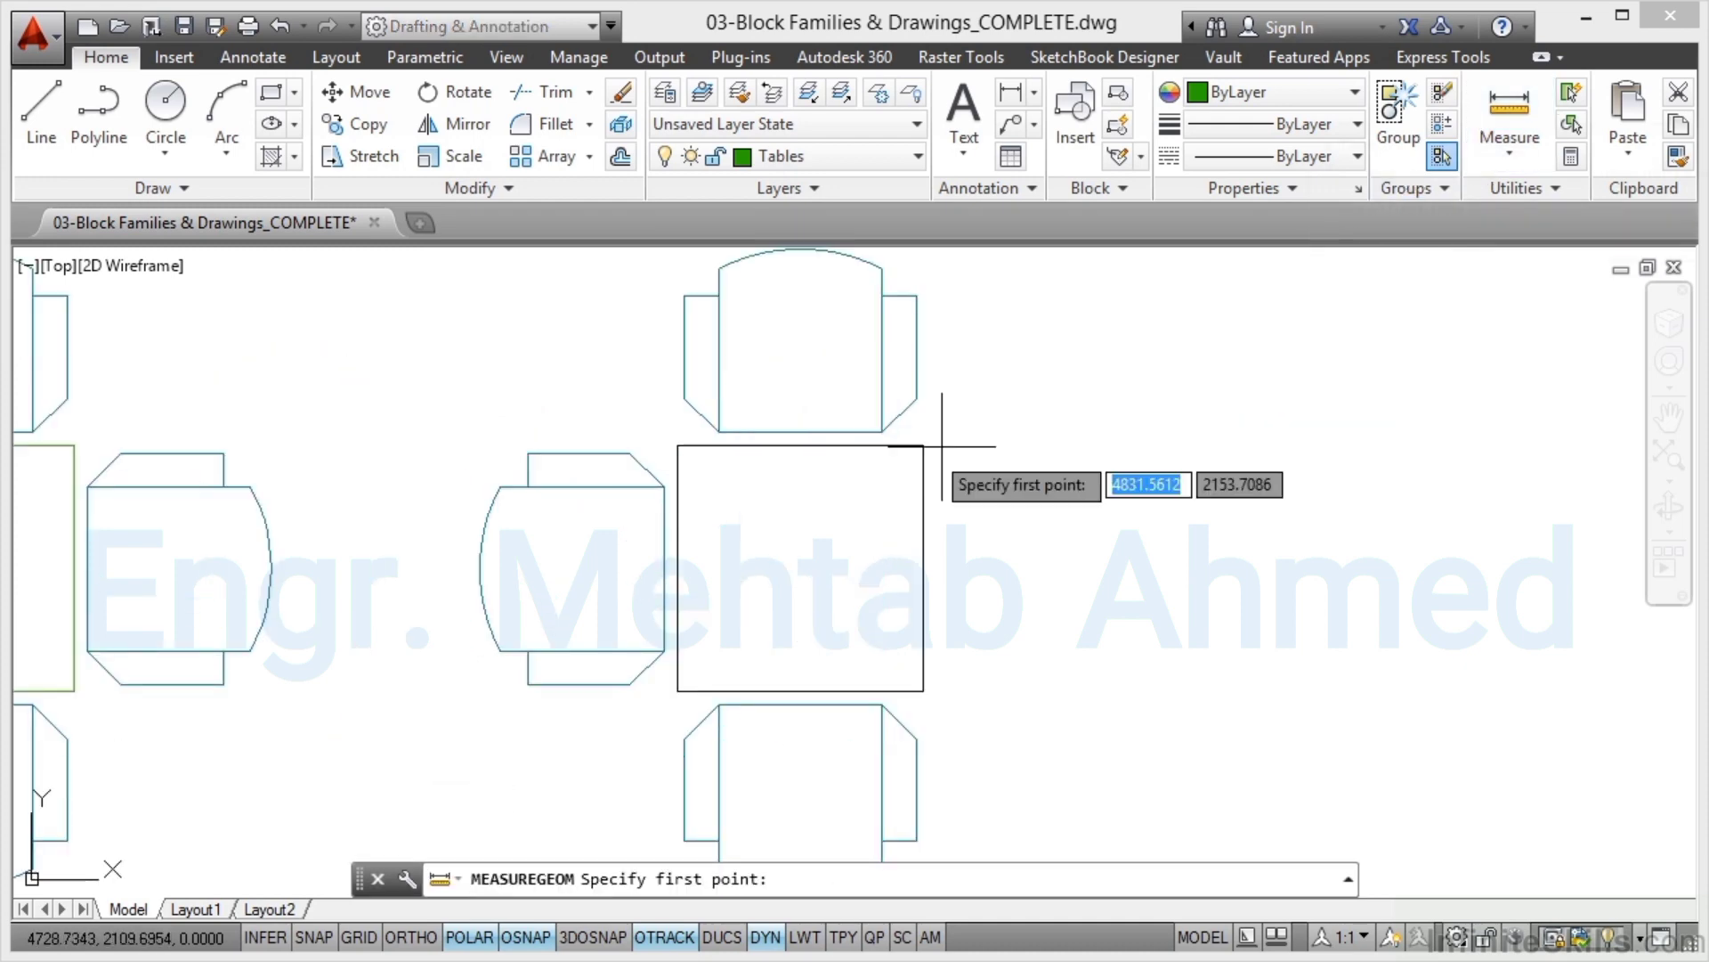
click(678, 445)
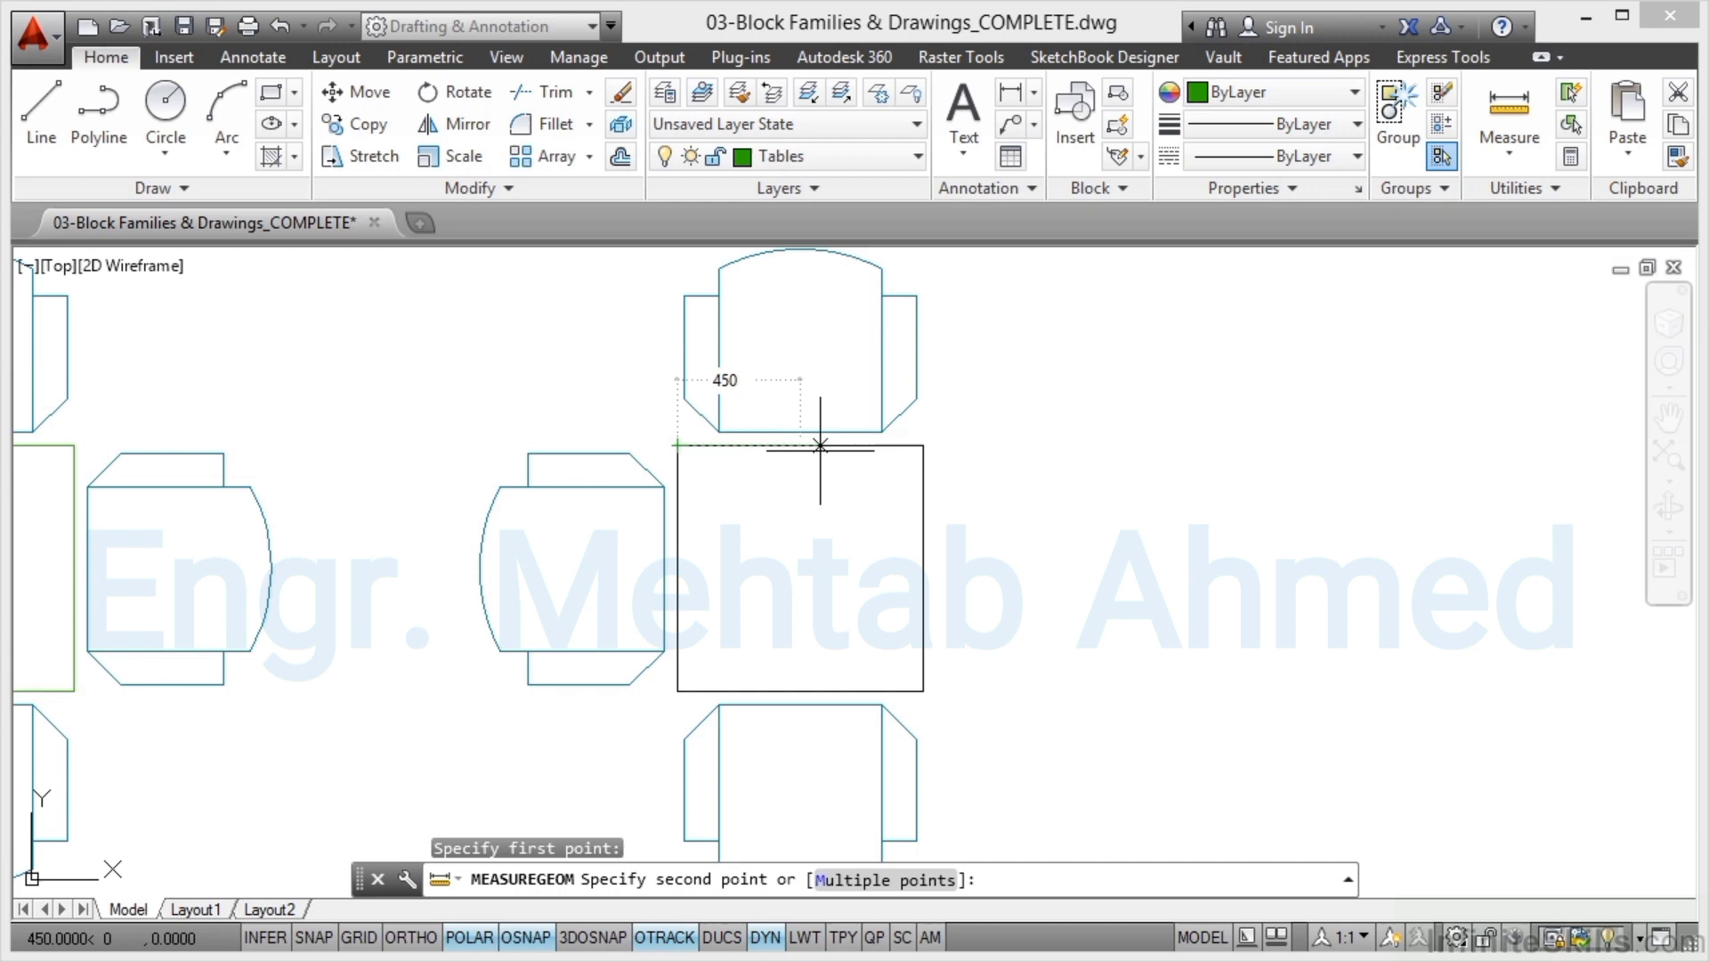
click(922, 446)
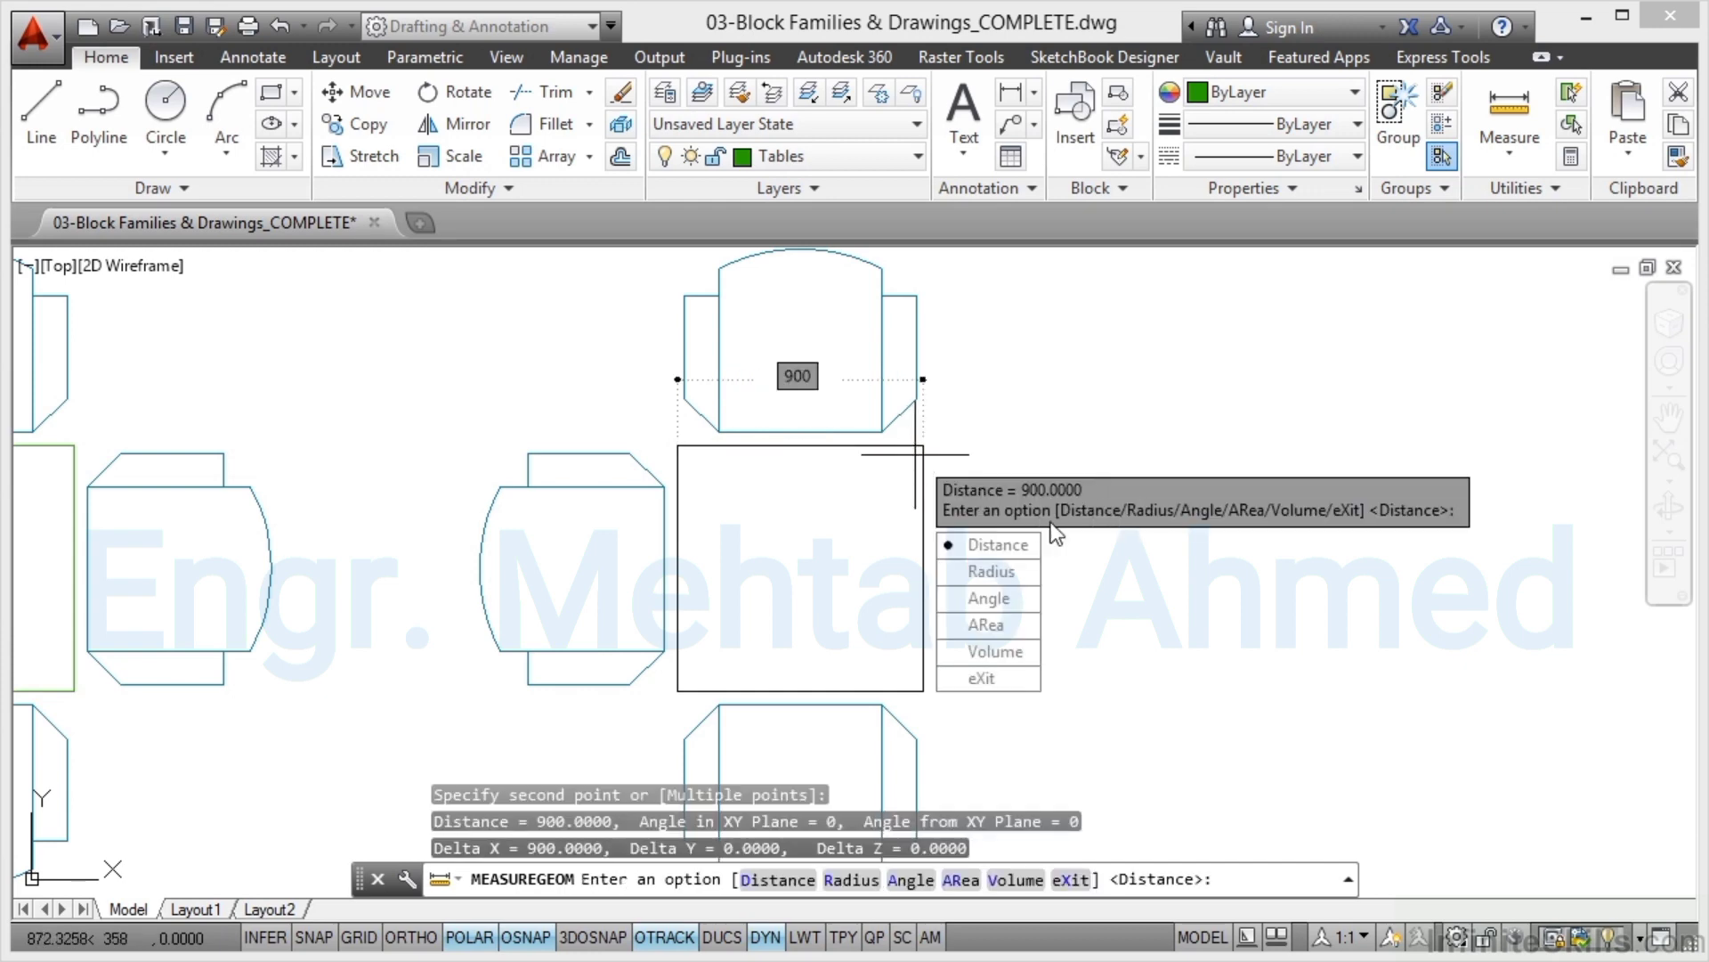
click(991, 681)
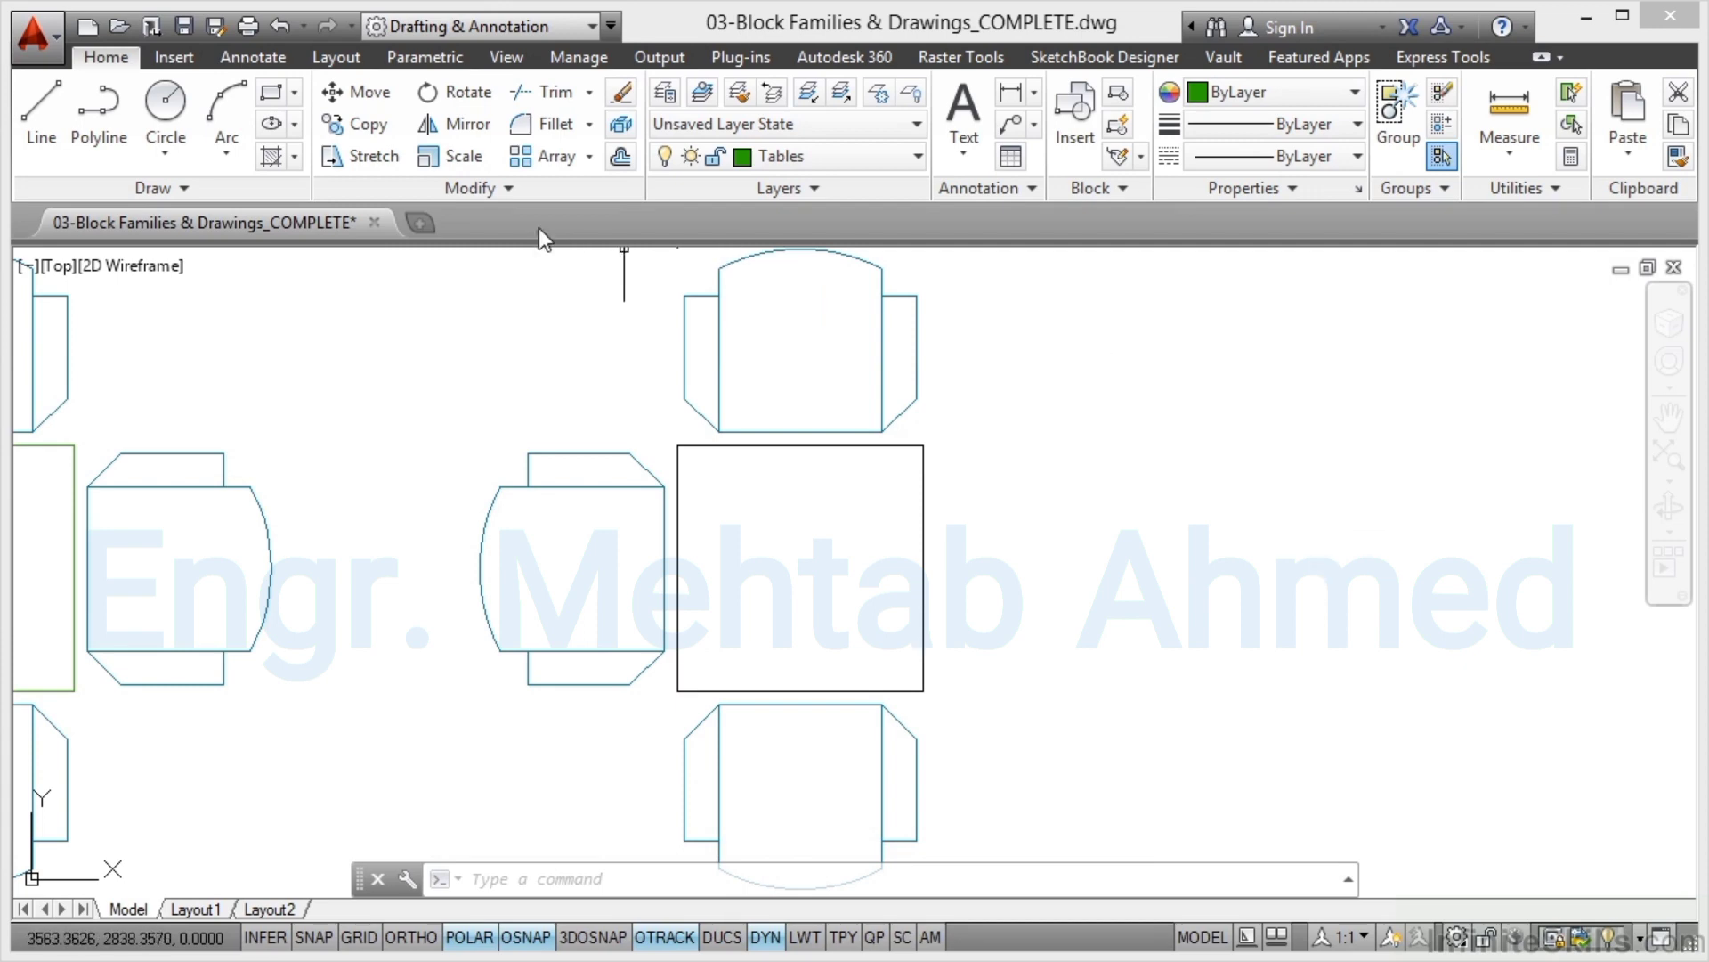
Stretch the exploded table's right side horizontally outward by 900 mm, from the midpoint of its right edge.
click(365, 157)
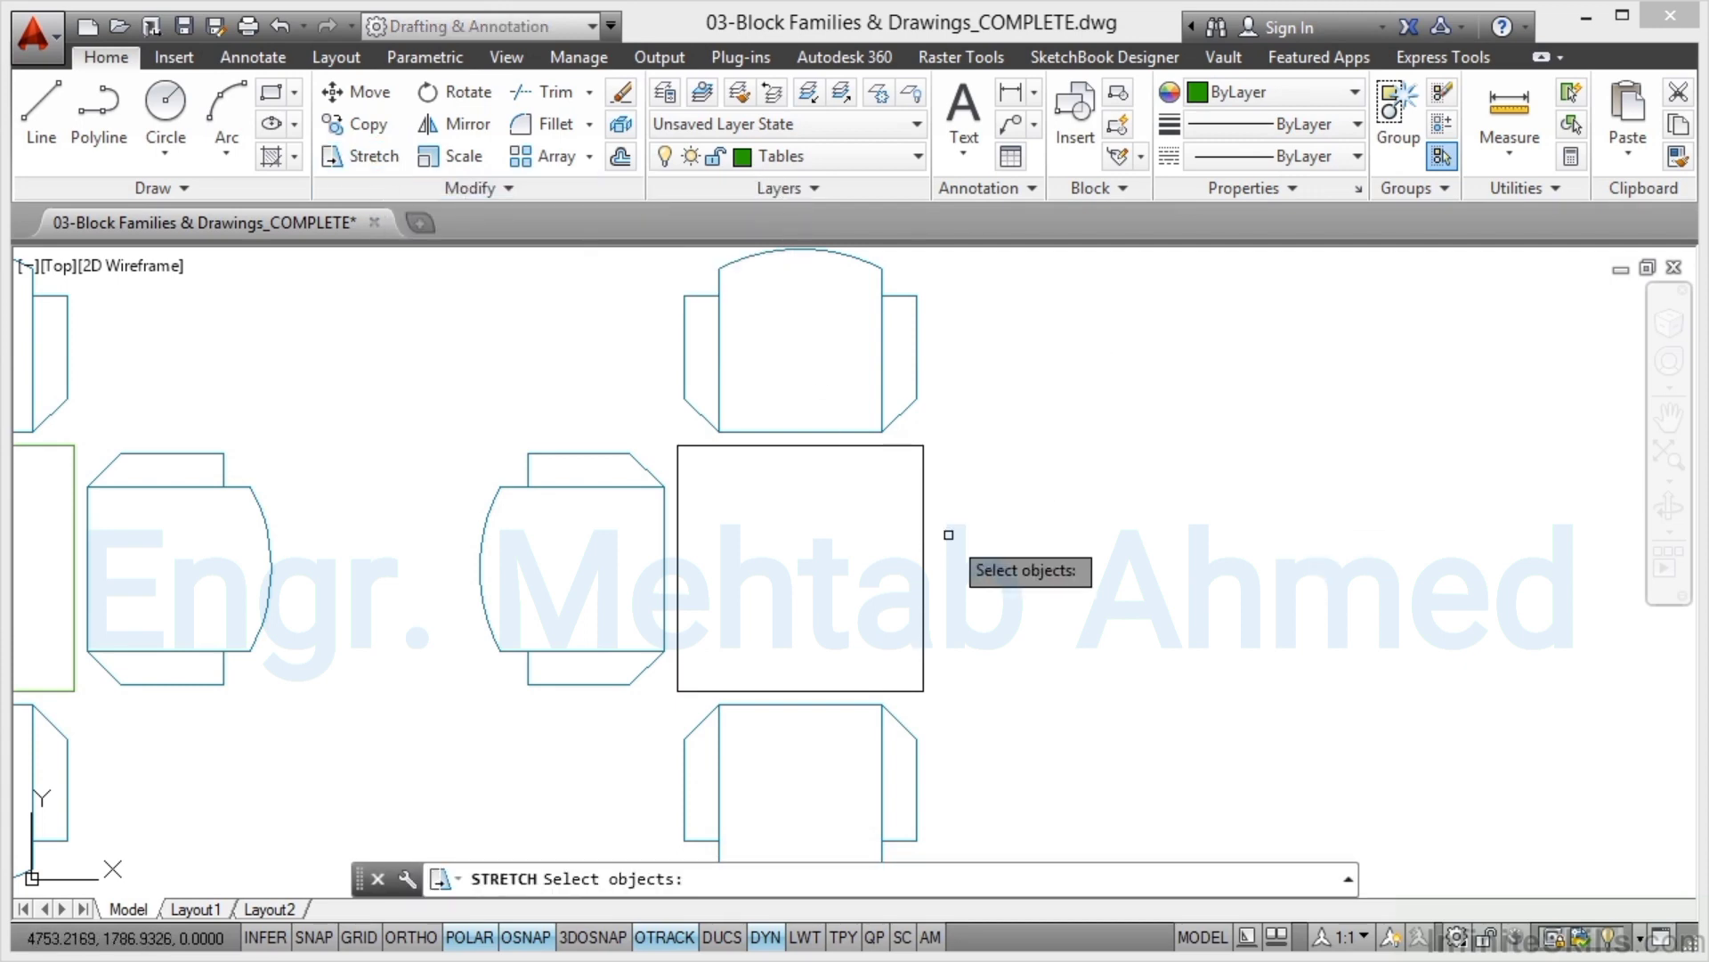
click(1021, 721)
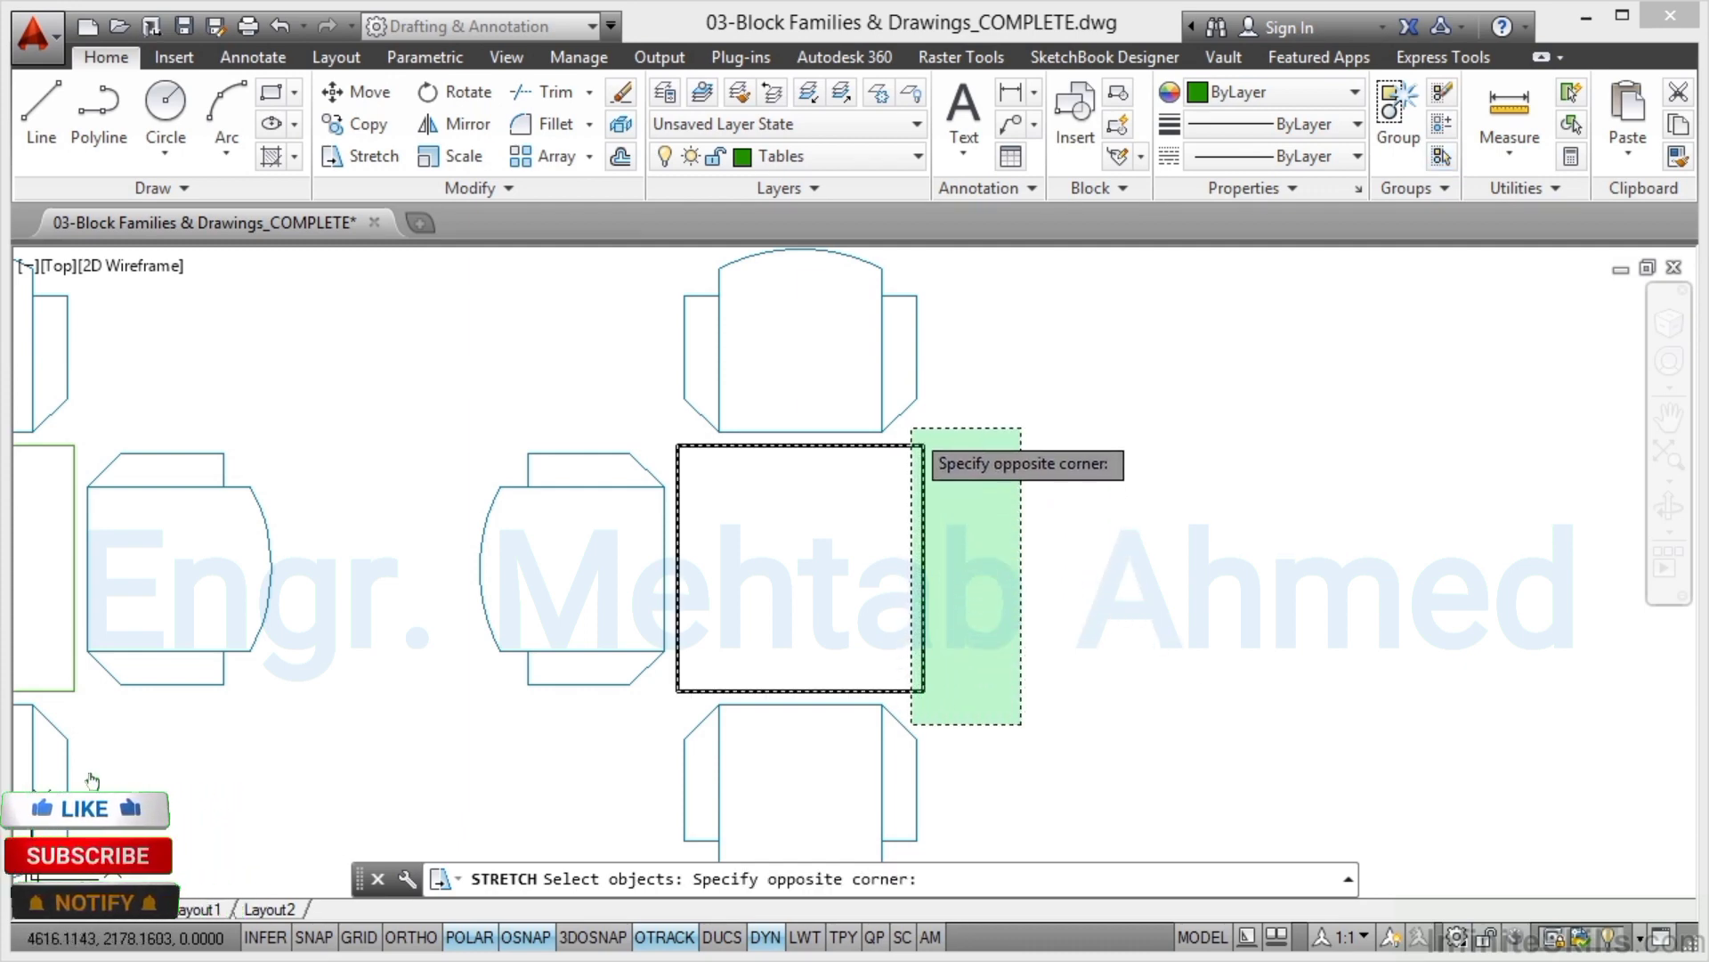
click(922, 459)
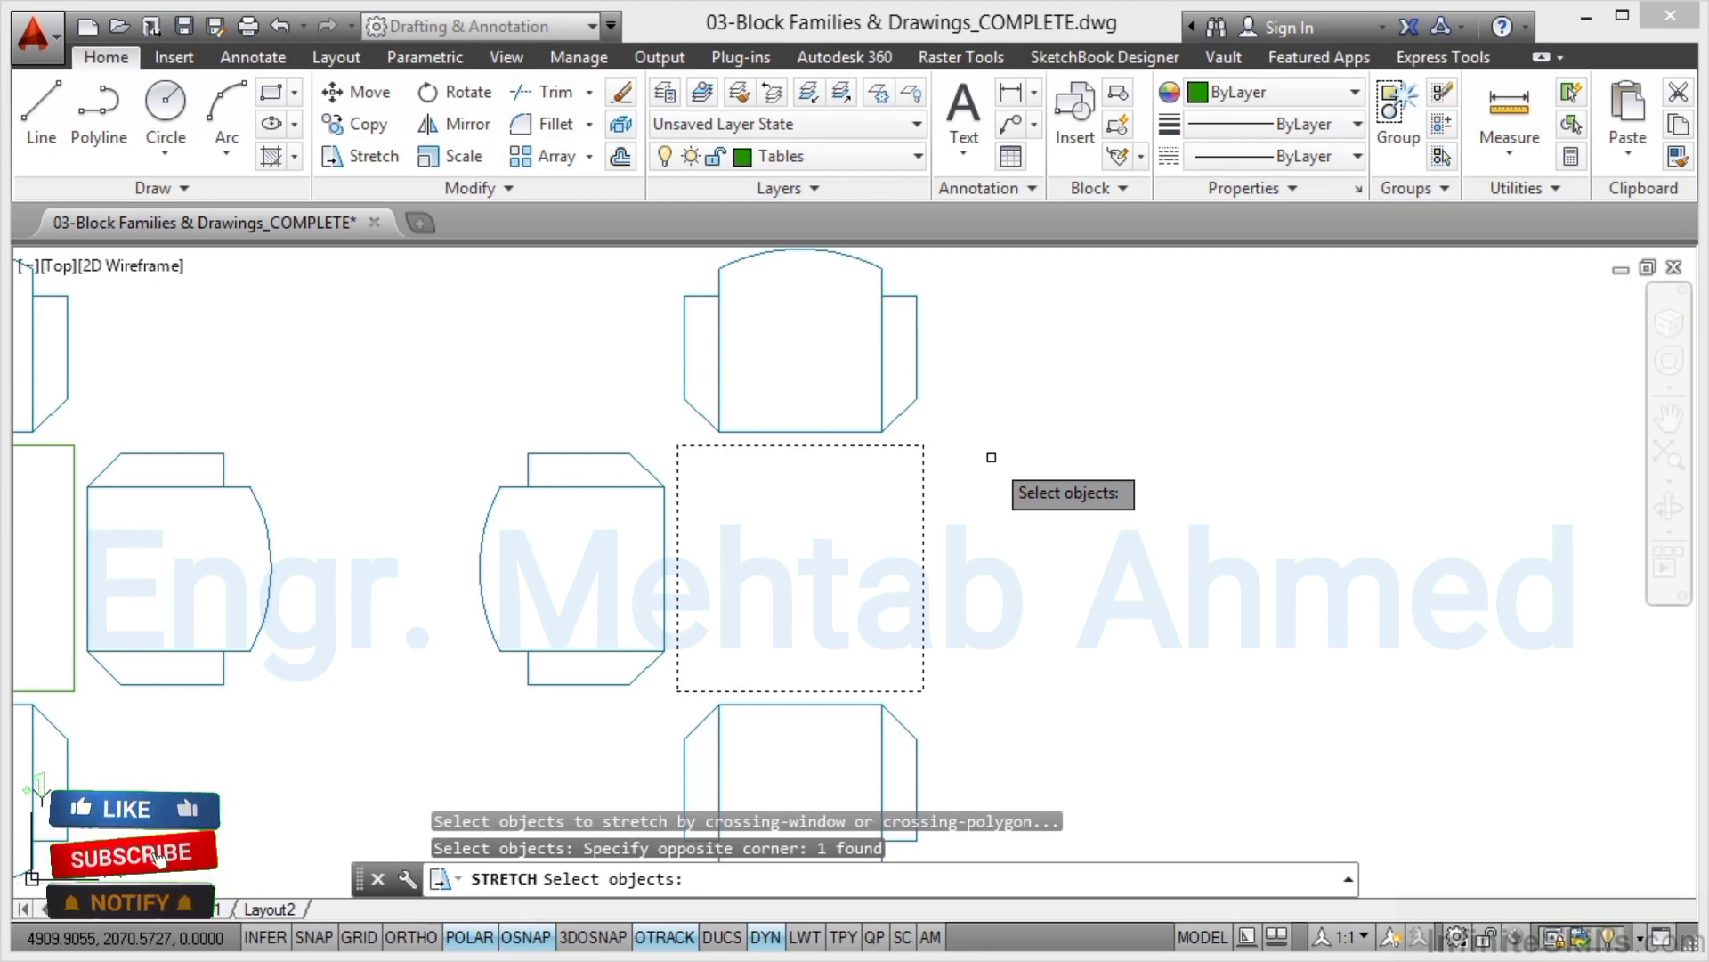
key(Return)
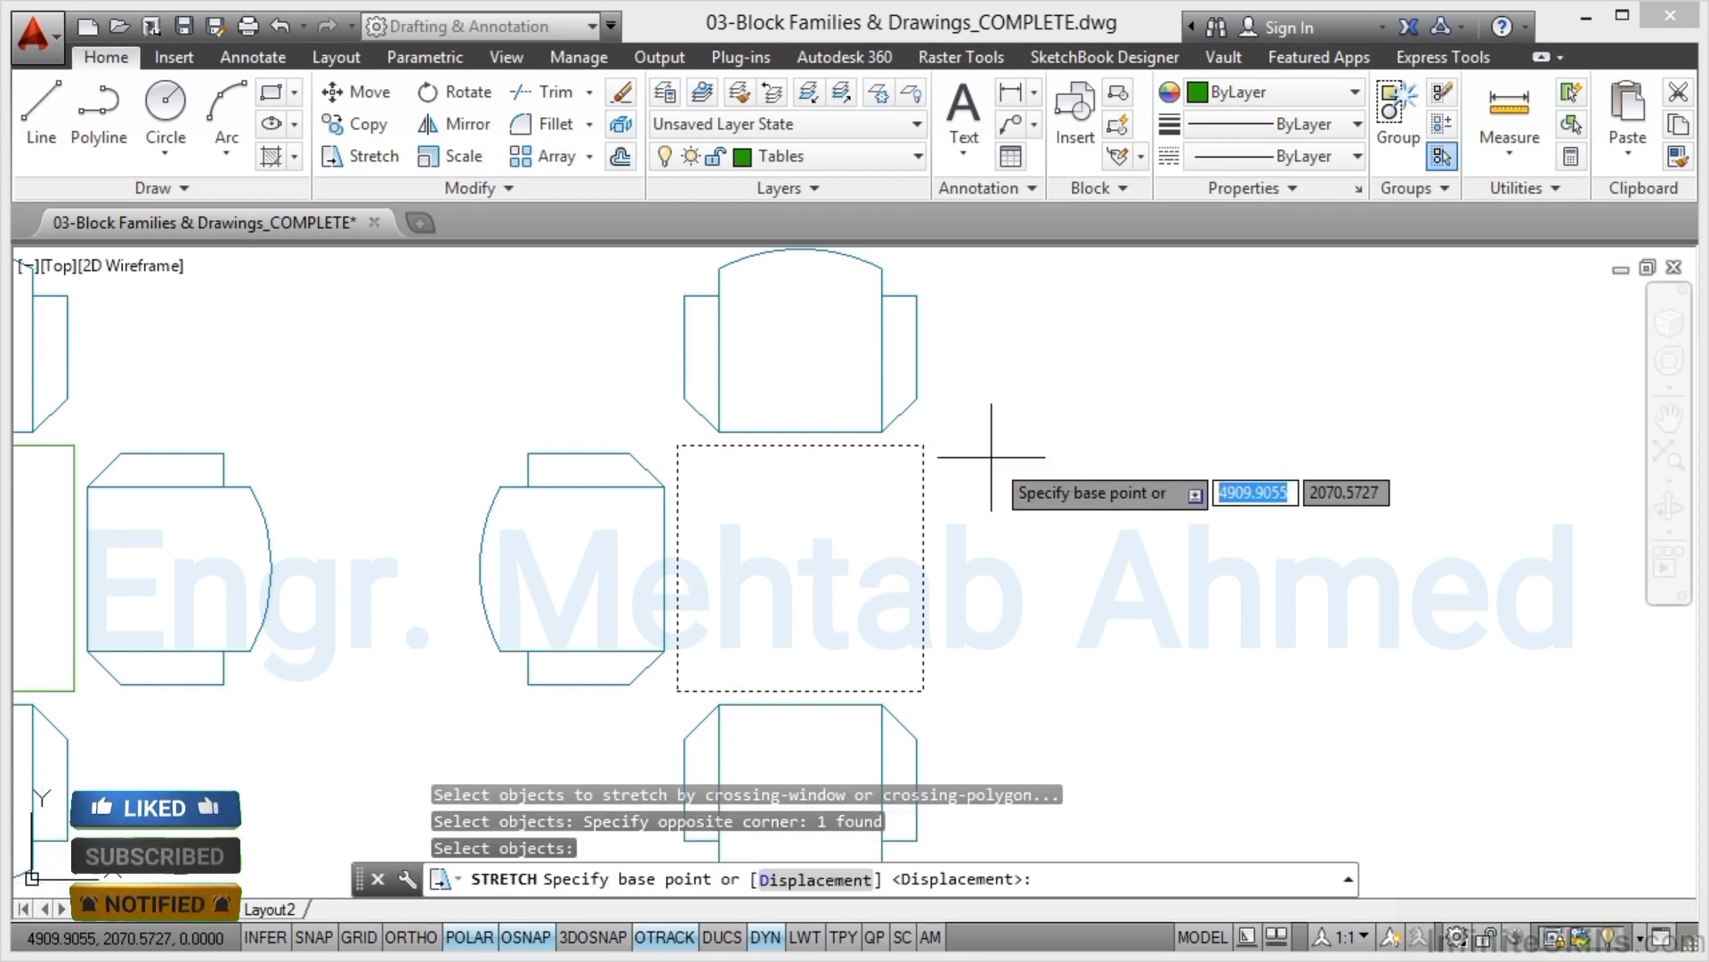
click(923, 567)
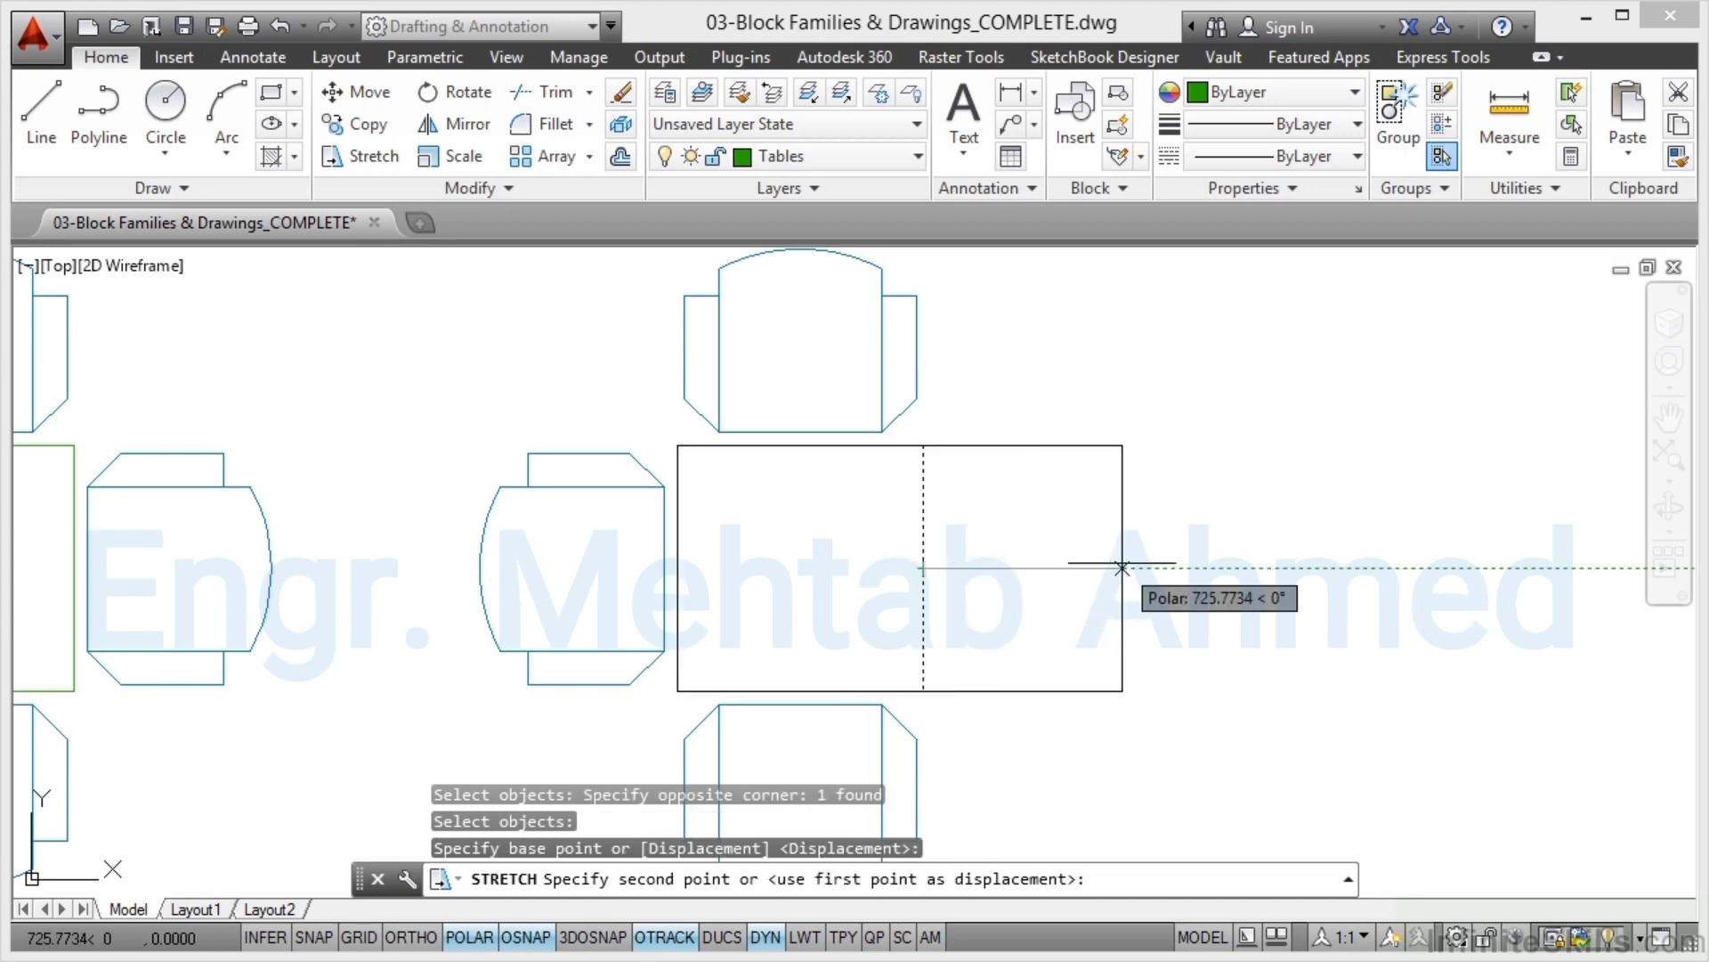
text(900)
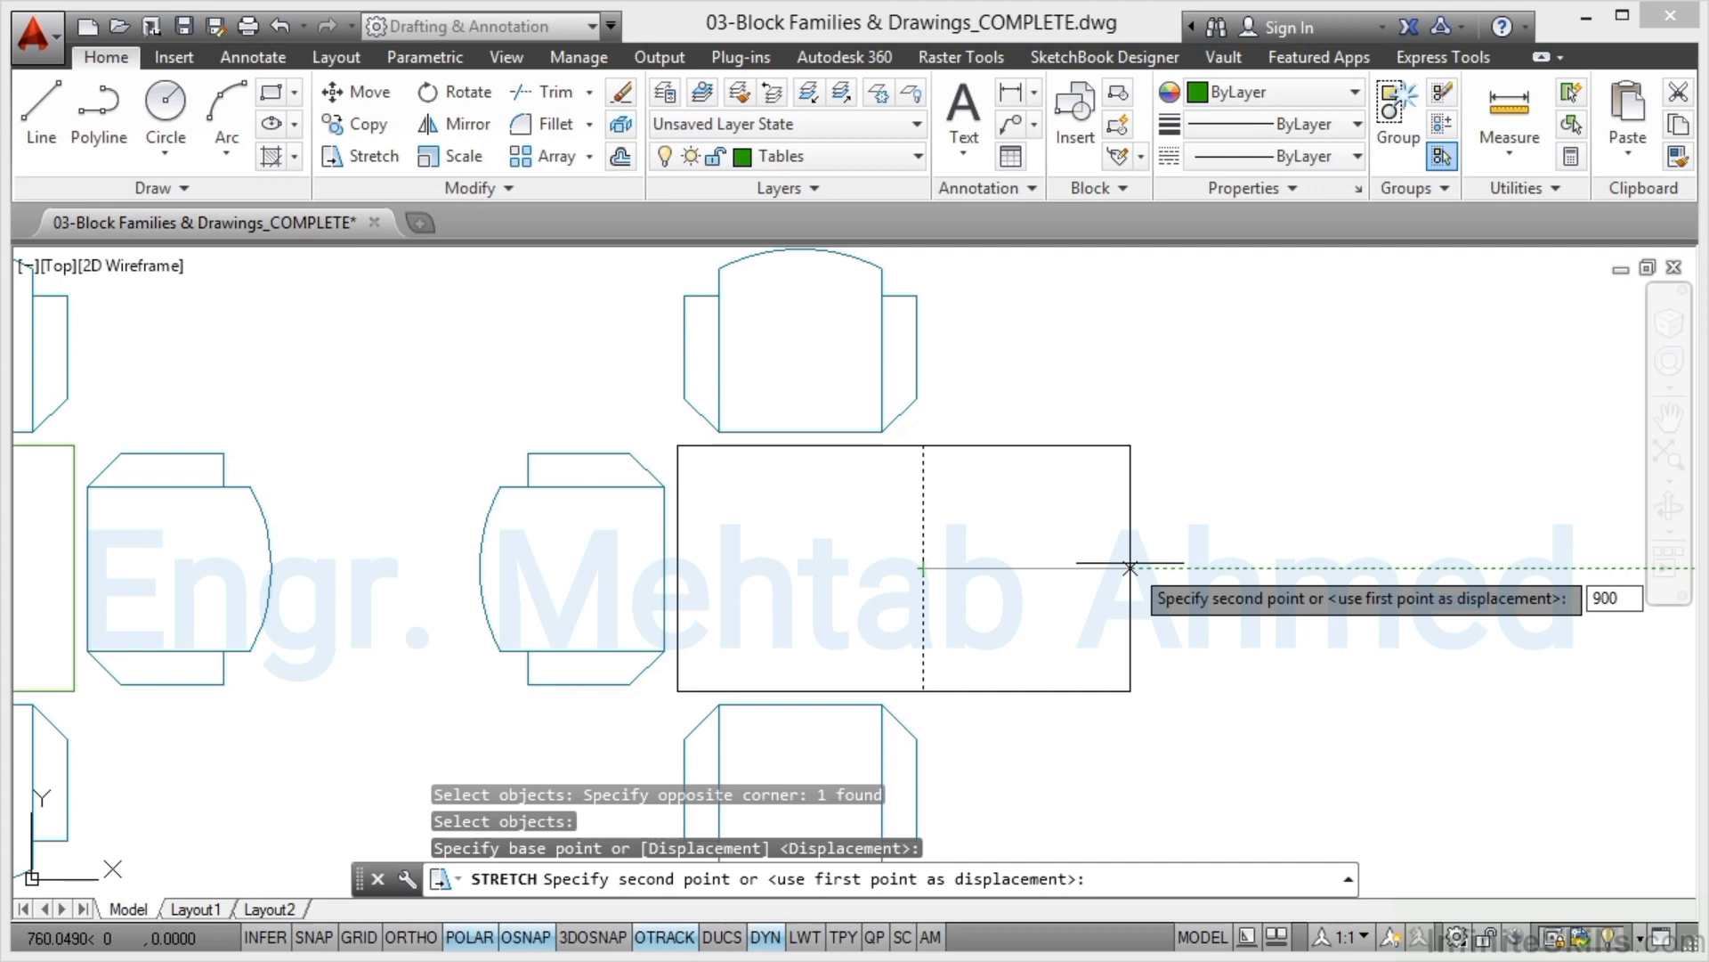
key(Return)
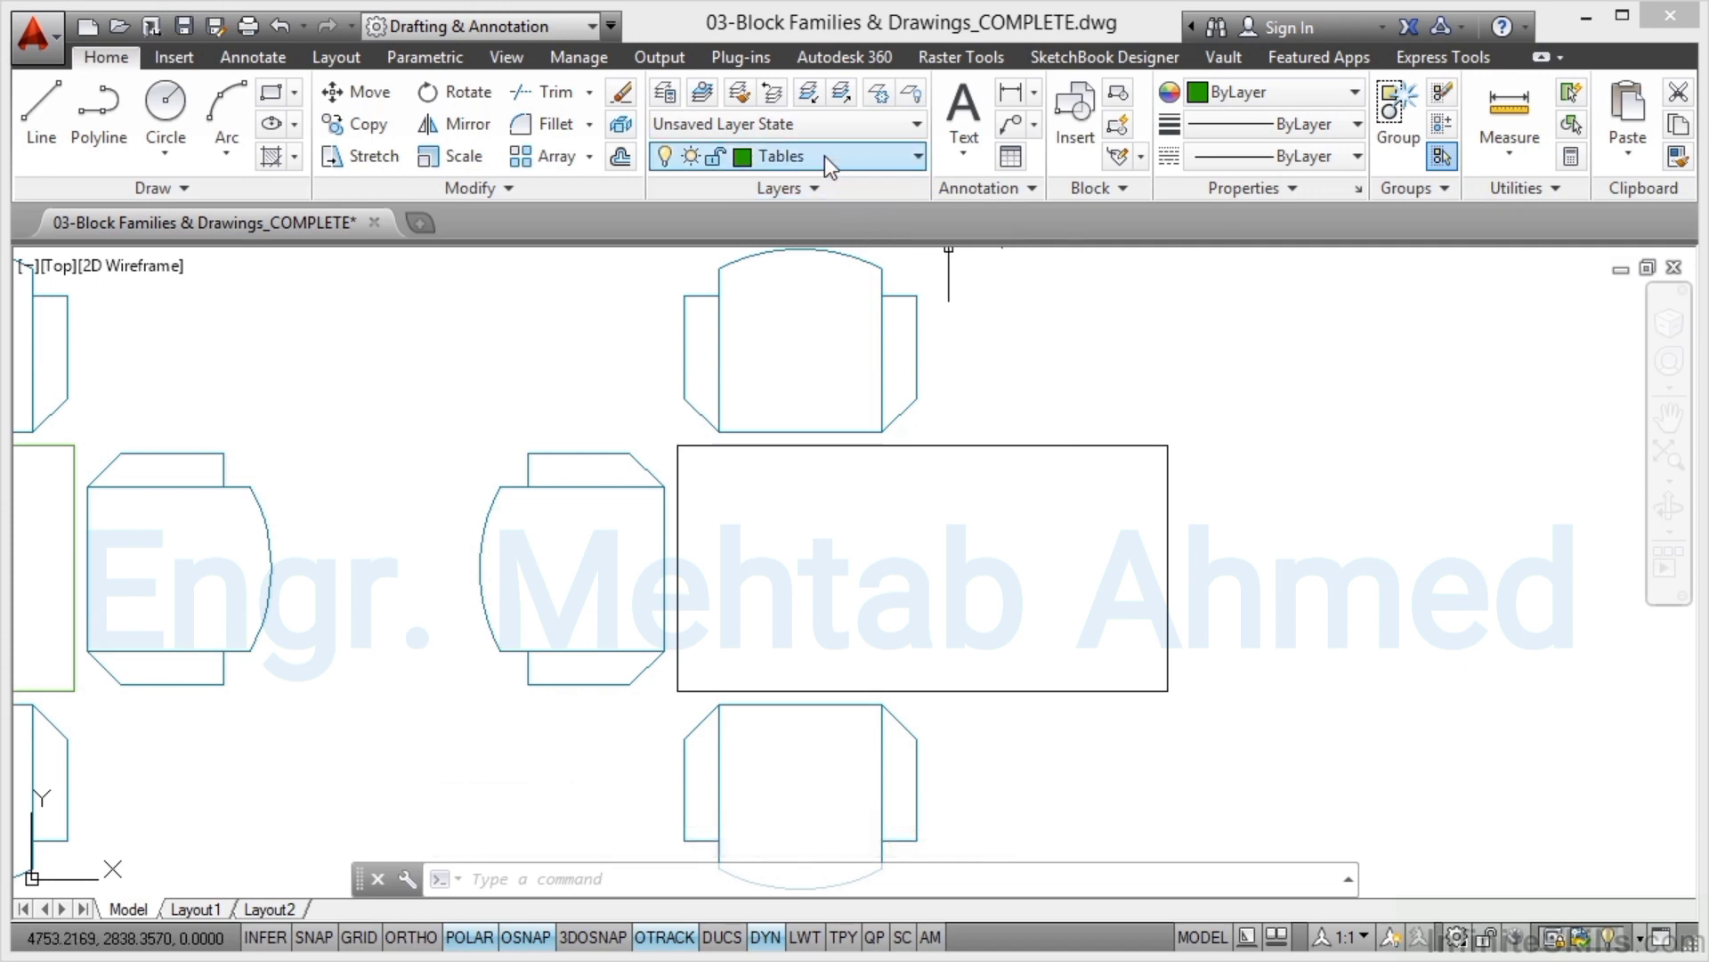
Define the stretched table rectangle as a block named Table-Medium, with its base point at the table's lower-left corner.
click(1118, 92)
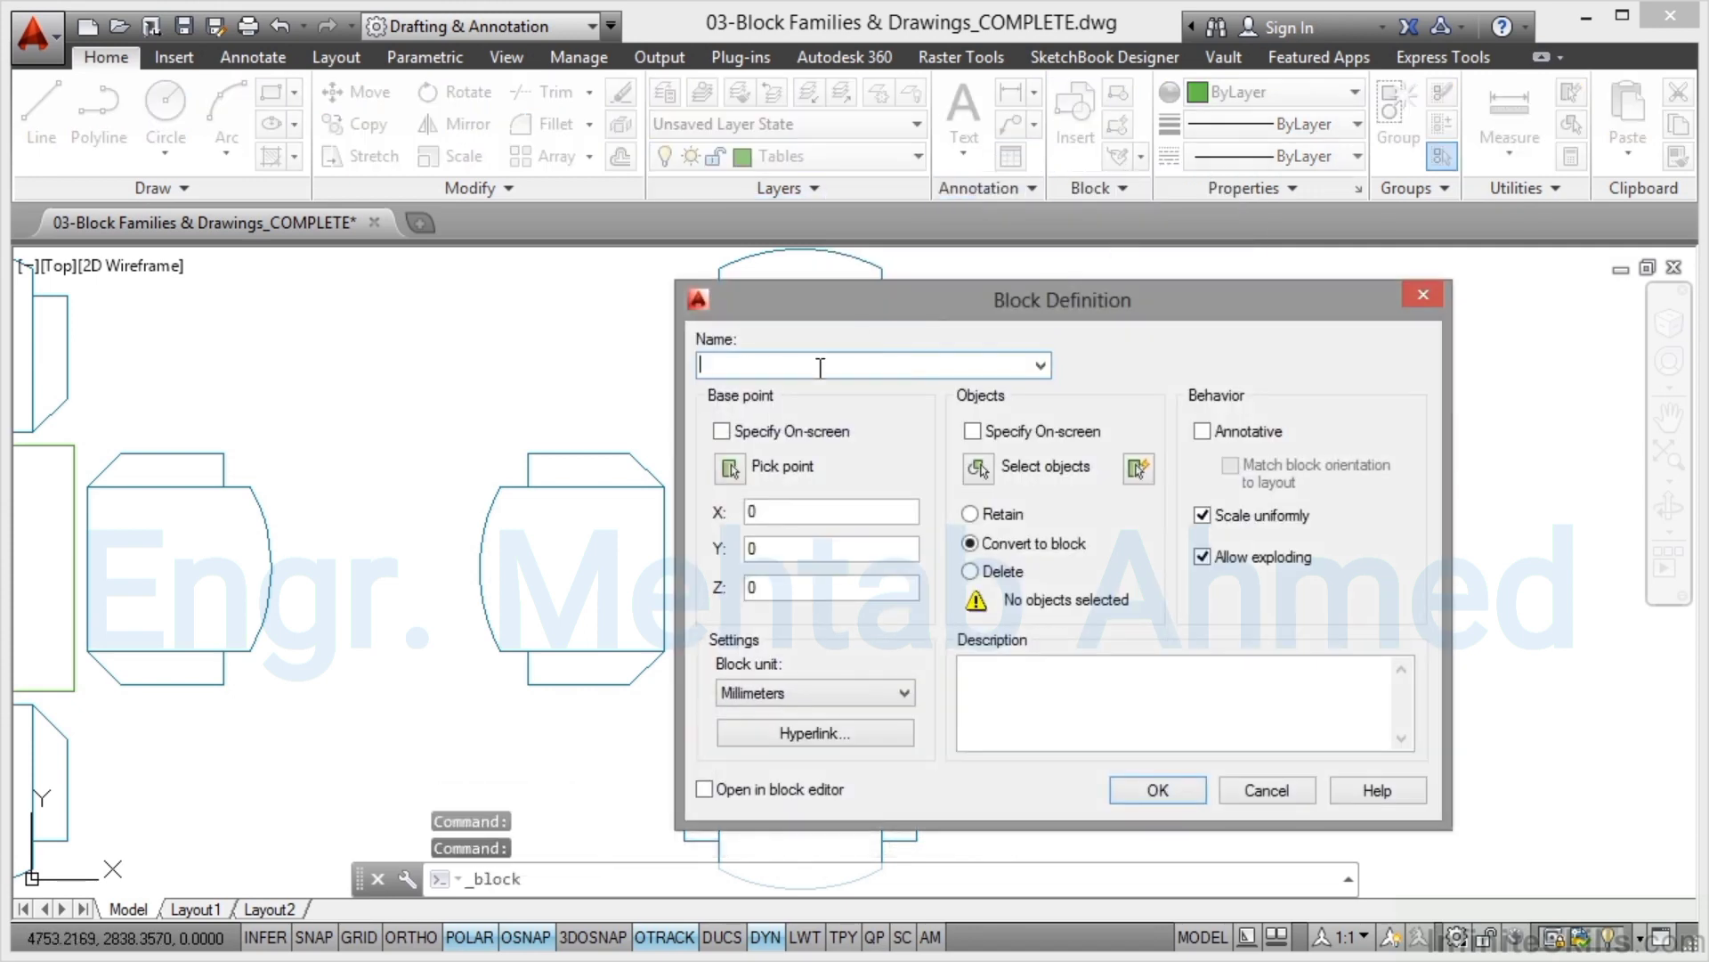
text(Table)
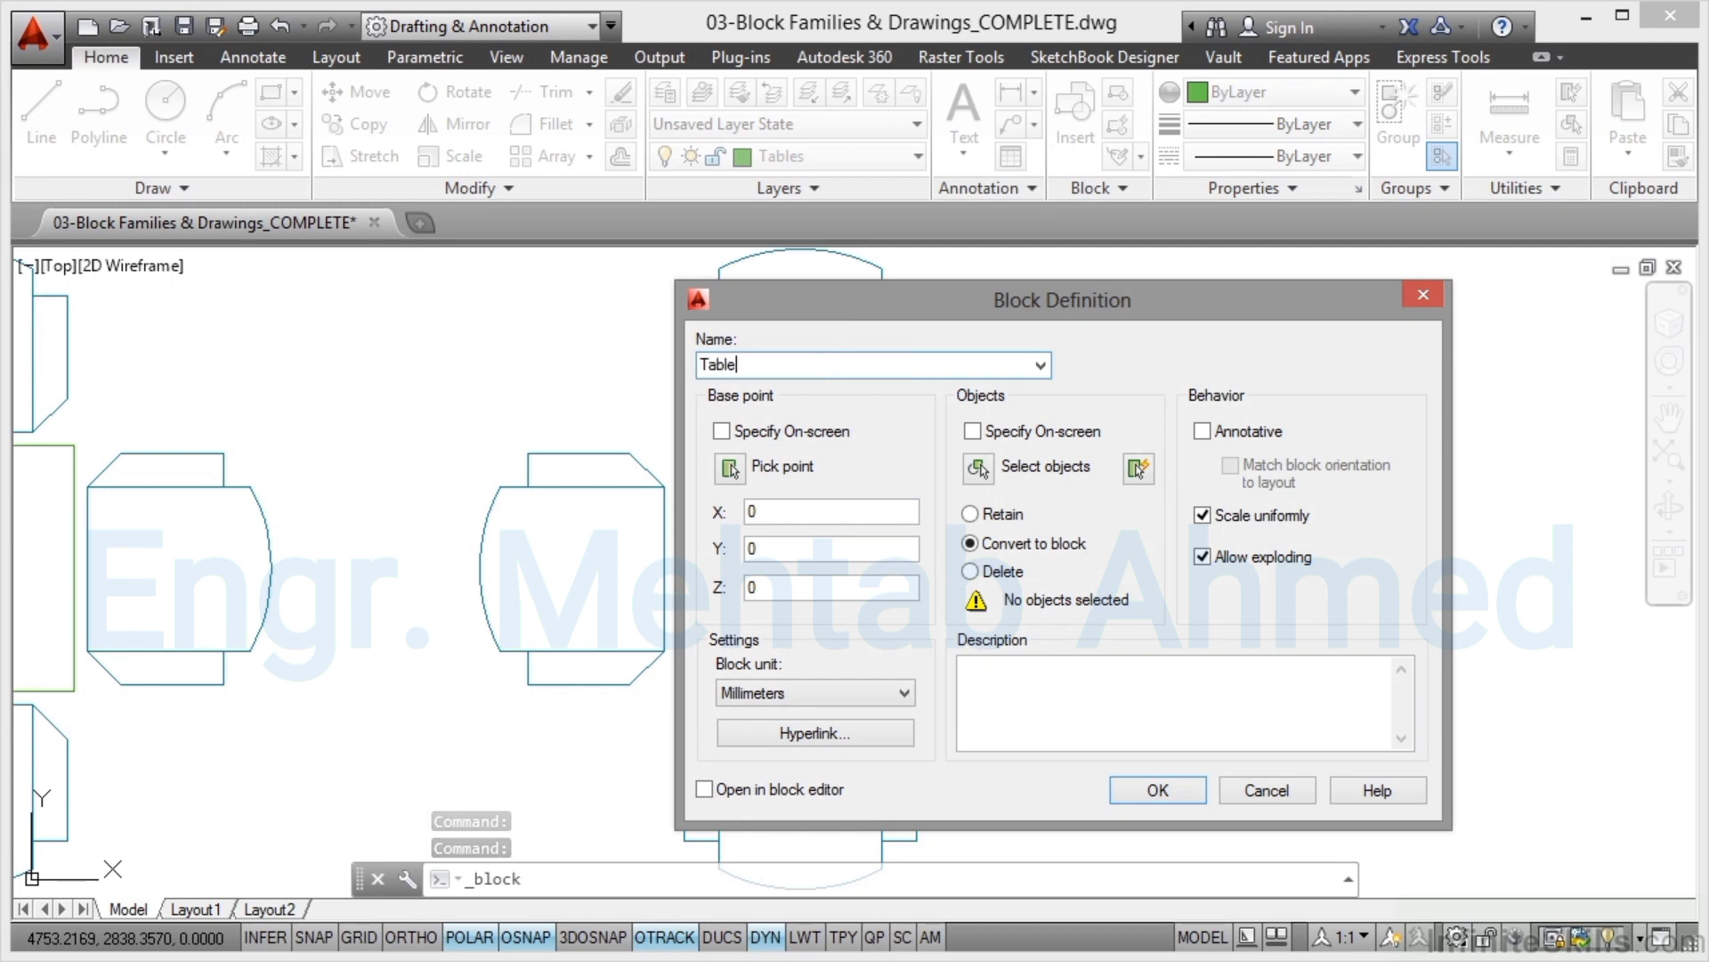
text(-Medium)
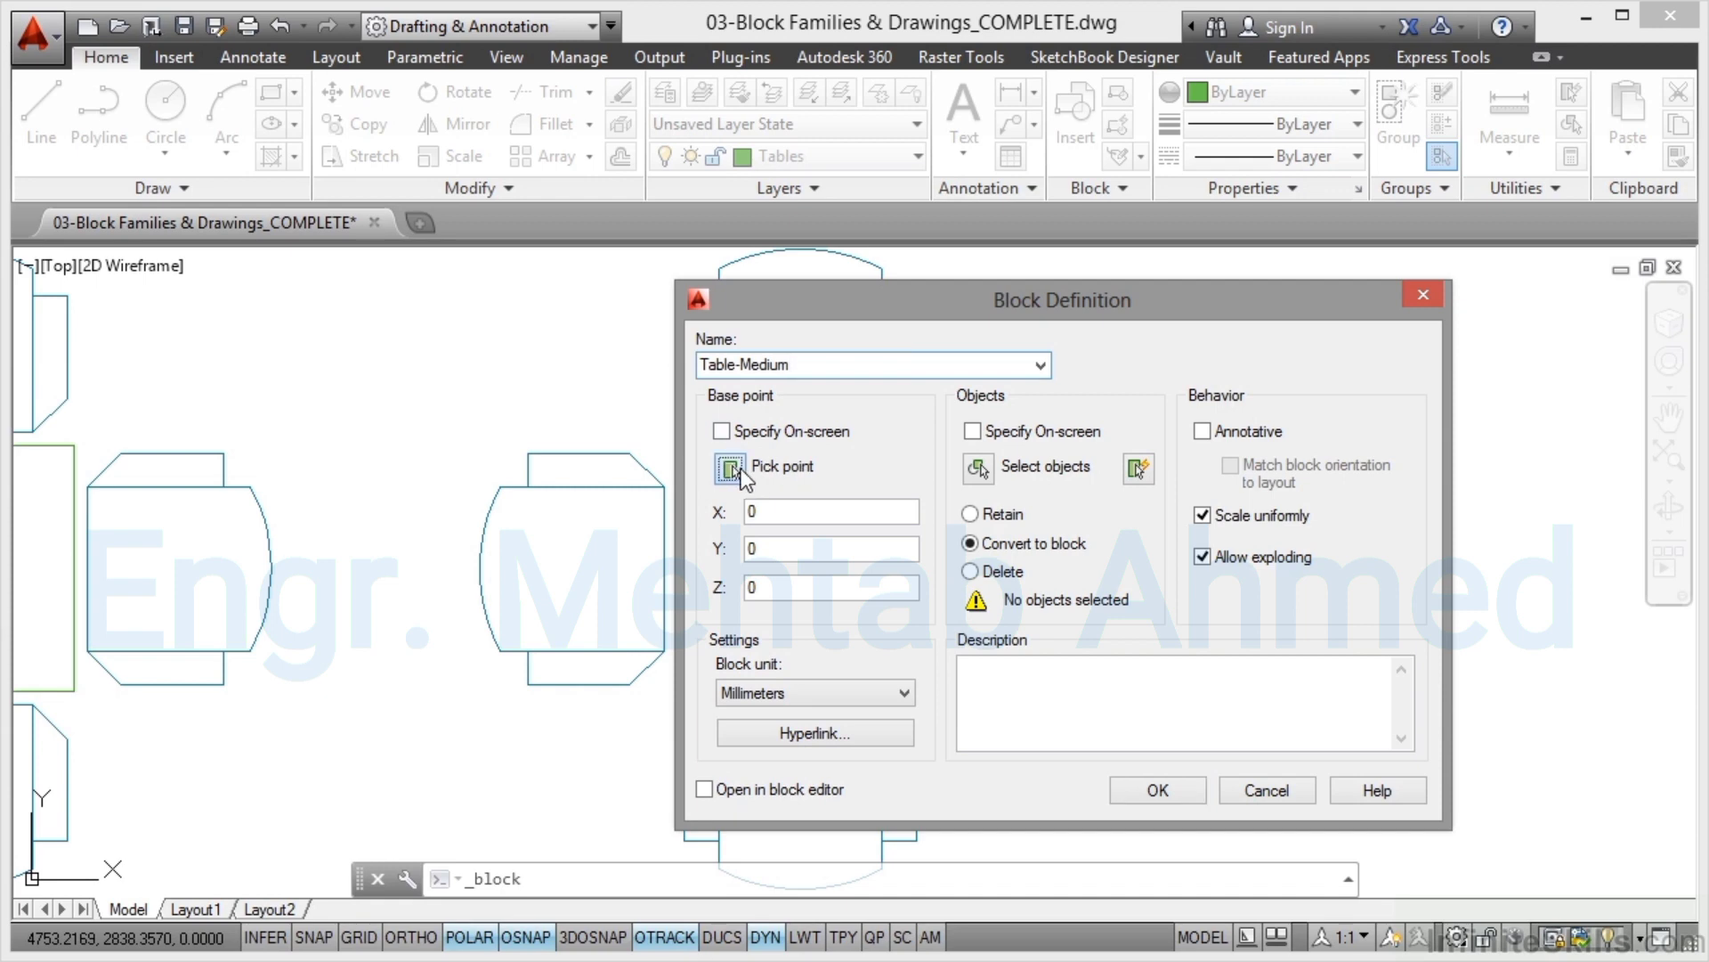
click(730, 468)
click(673, 690)
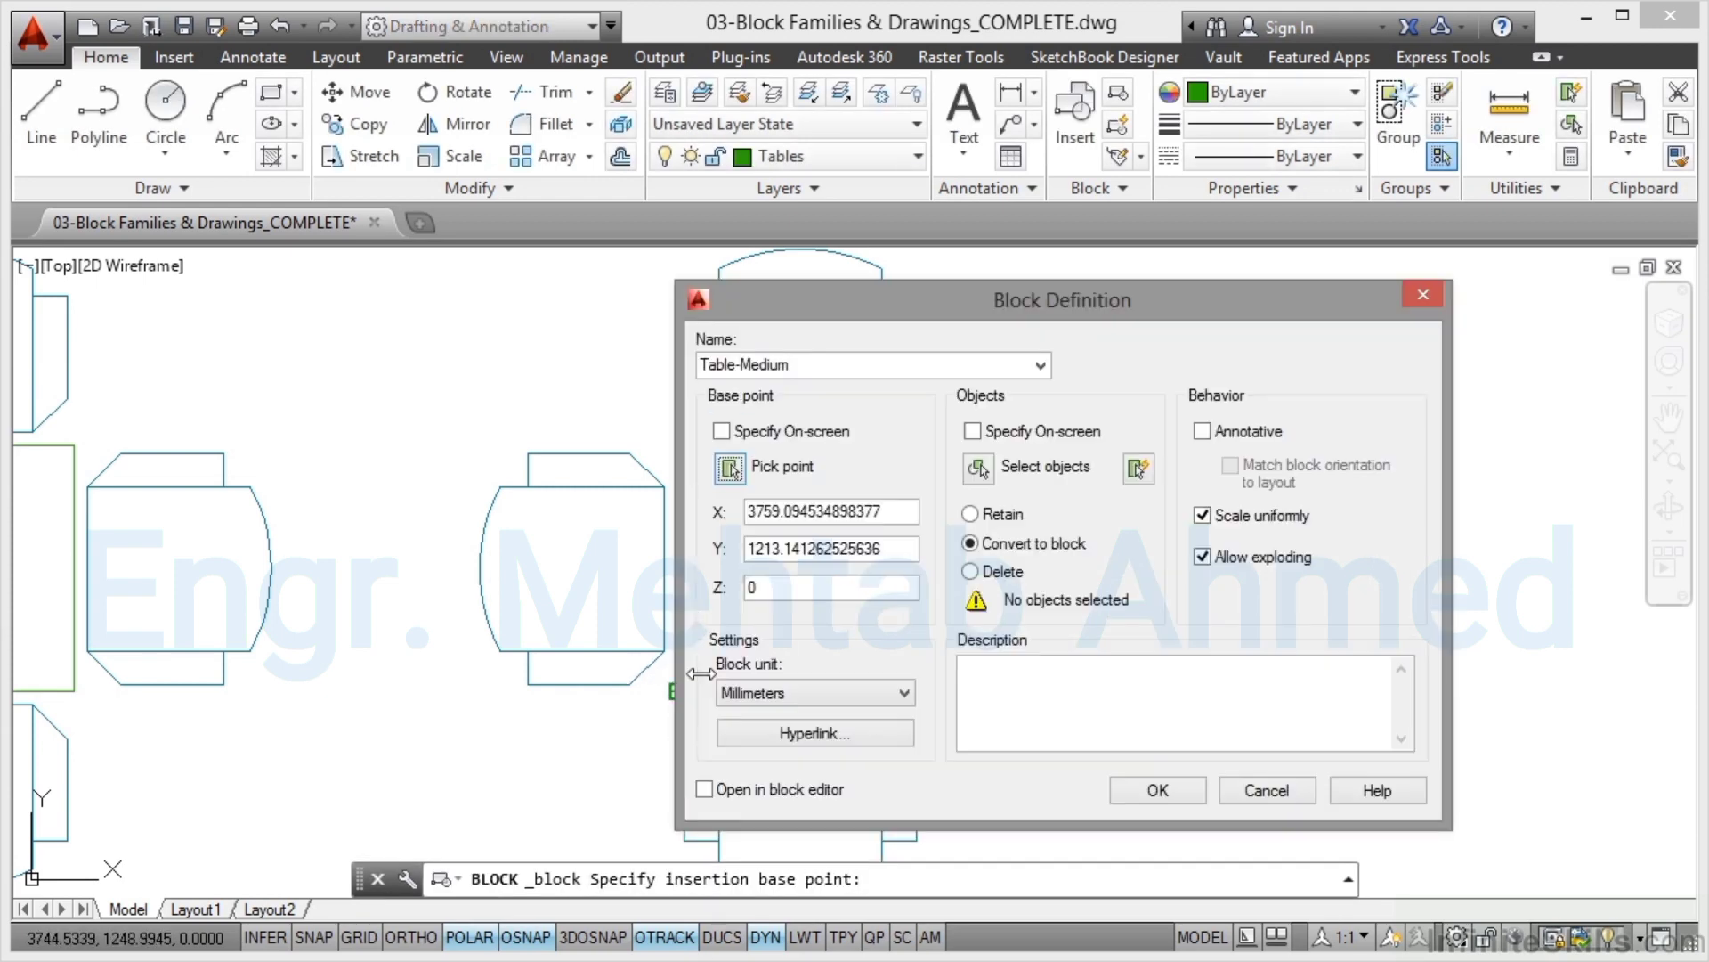
click(983, 470)
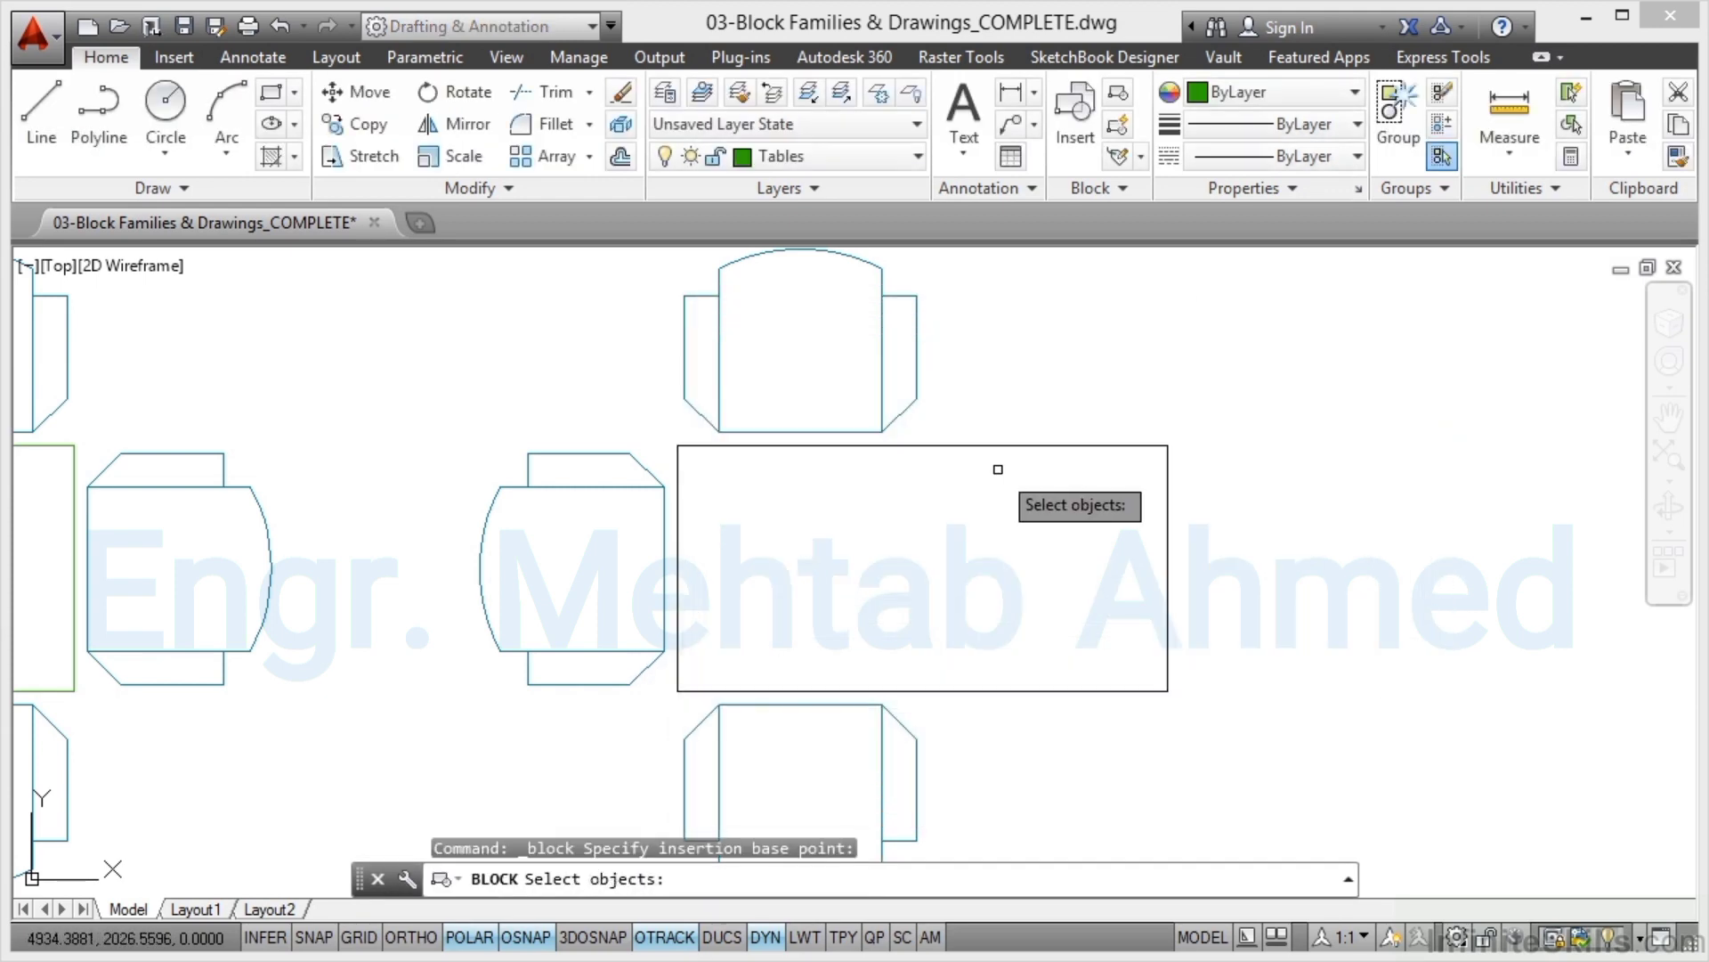
click(1005, 443)
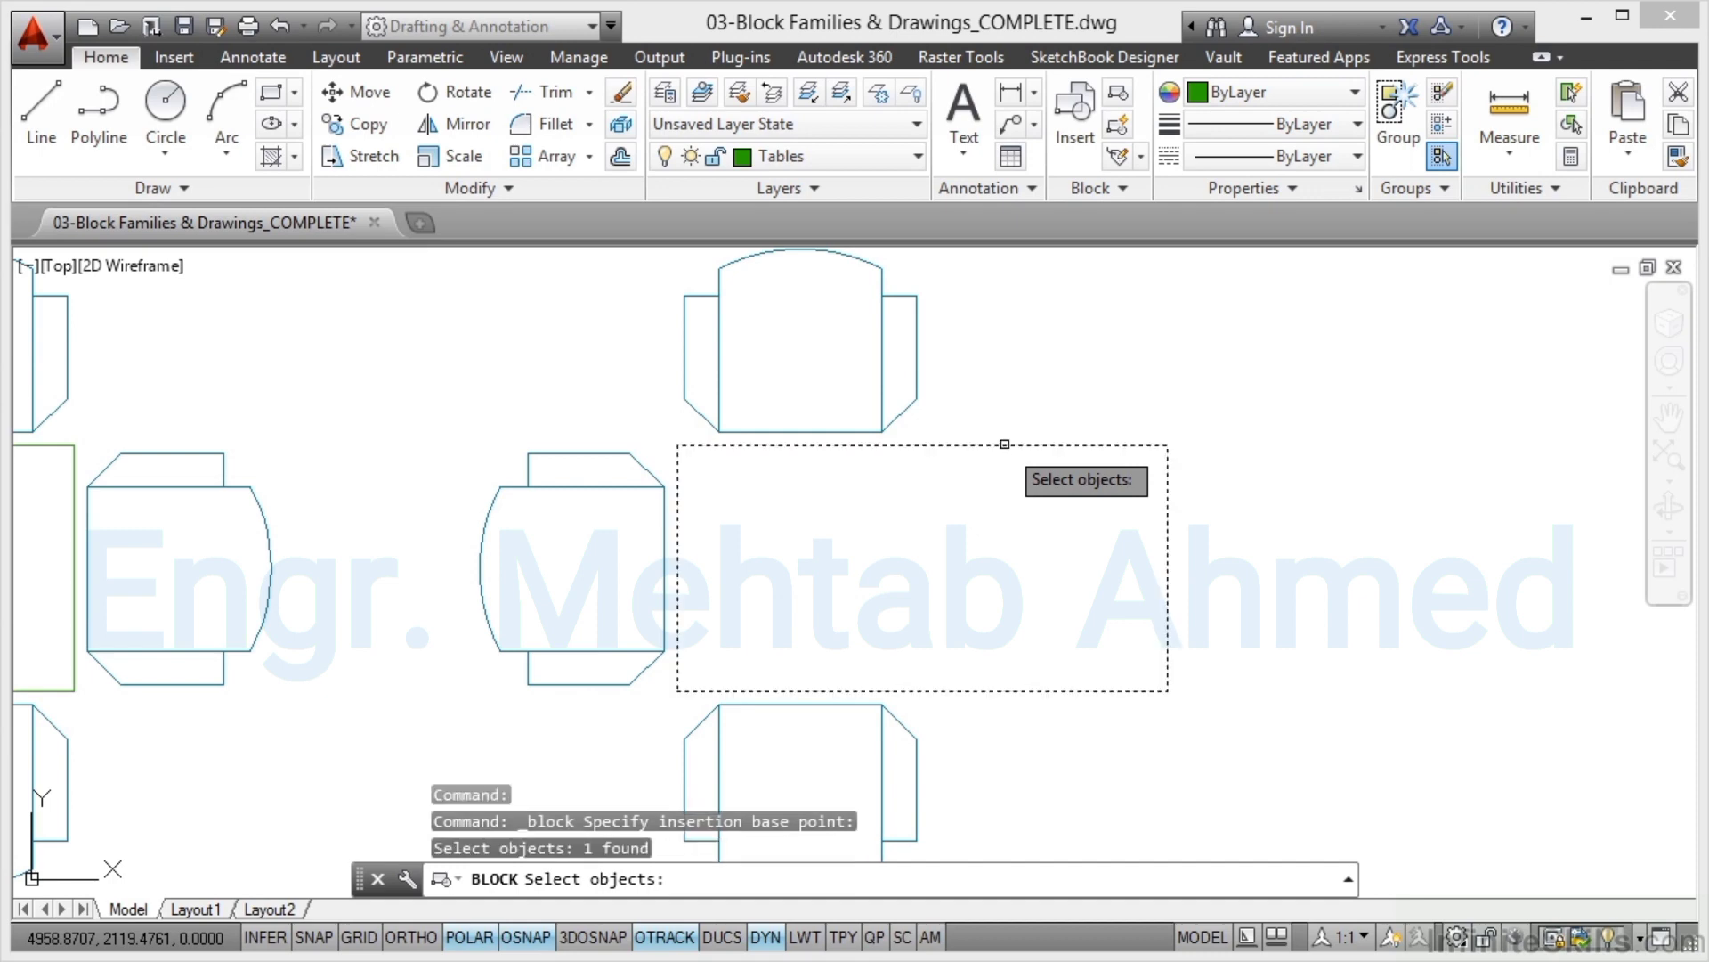
key(Return)
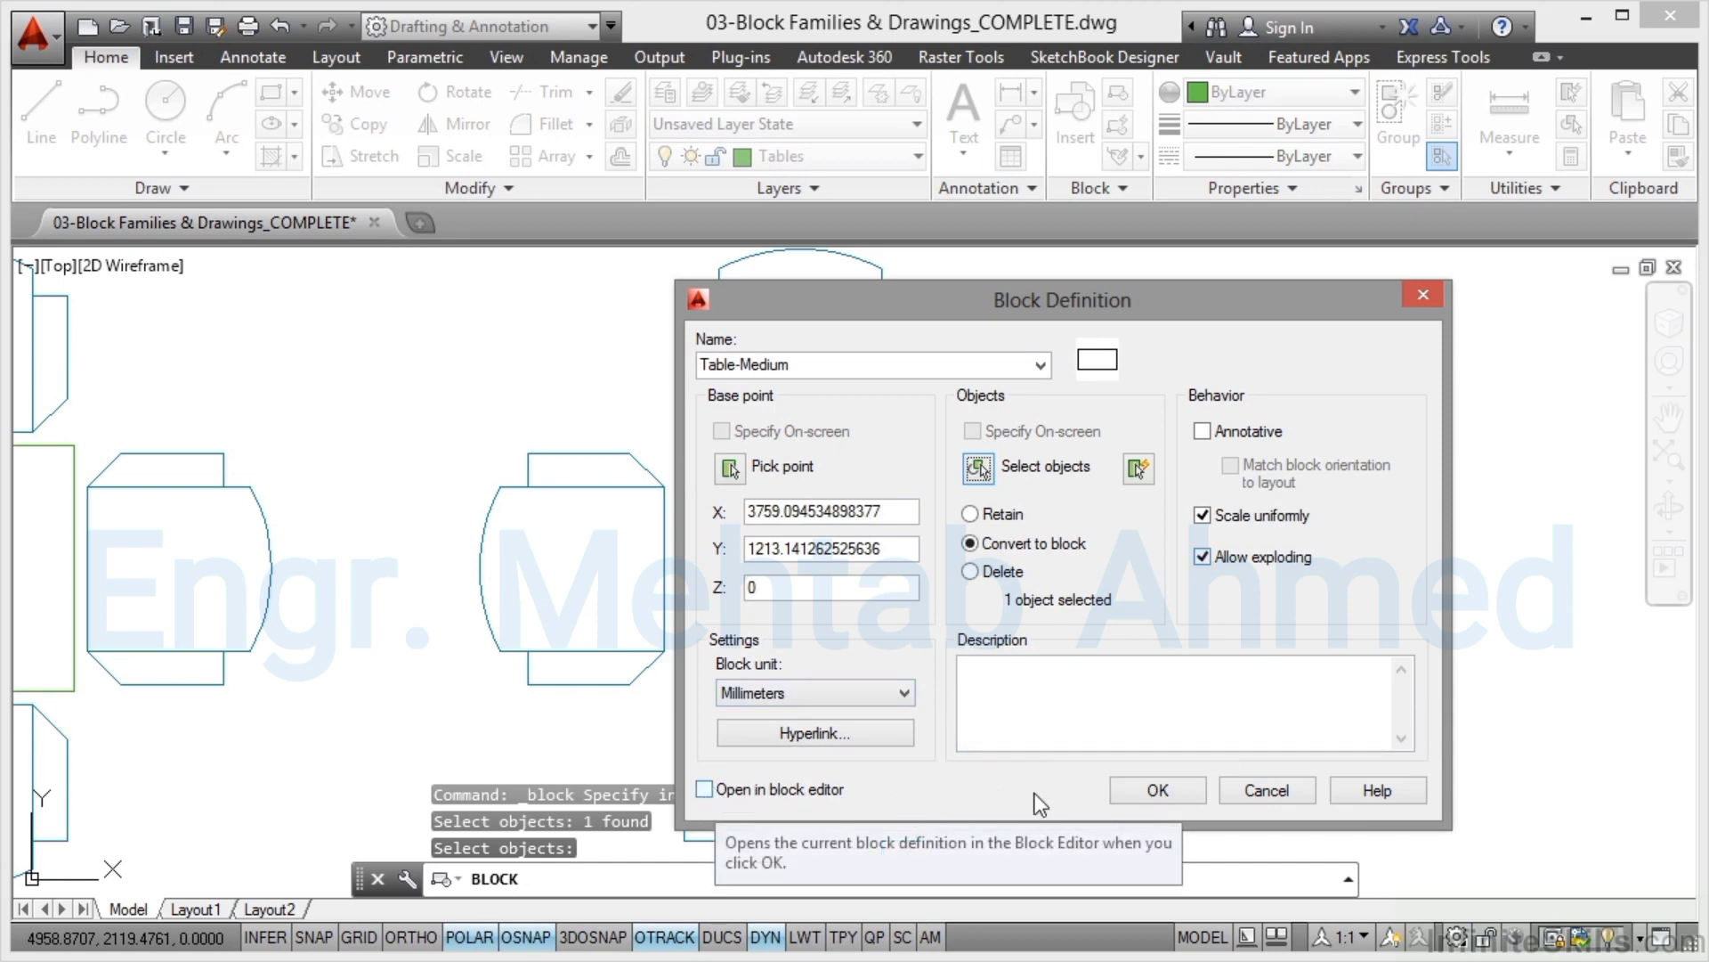
click(1124, 800)
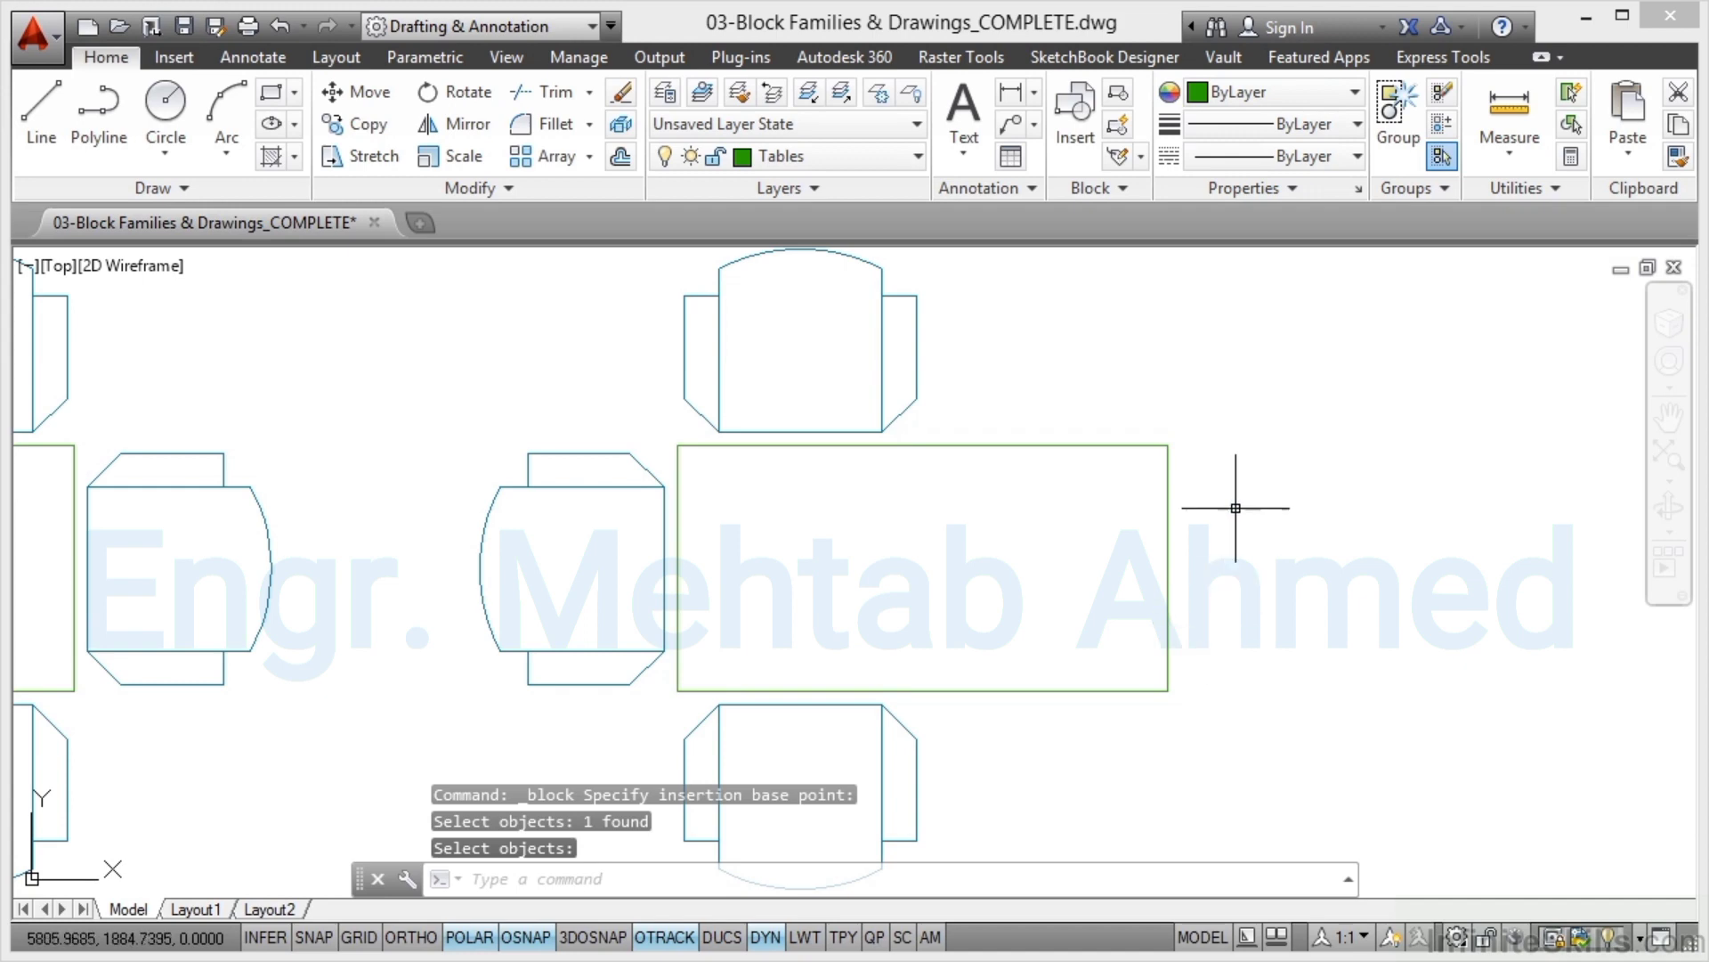
Mirror the long table's three chairs about the vertical line through its top edge's midpoint, keeping the source chairs.
scroll(1235, 497, down, 2)
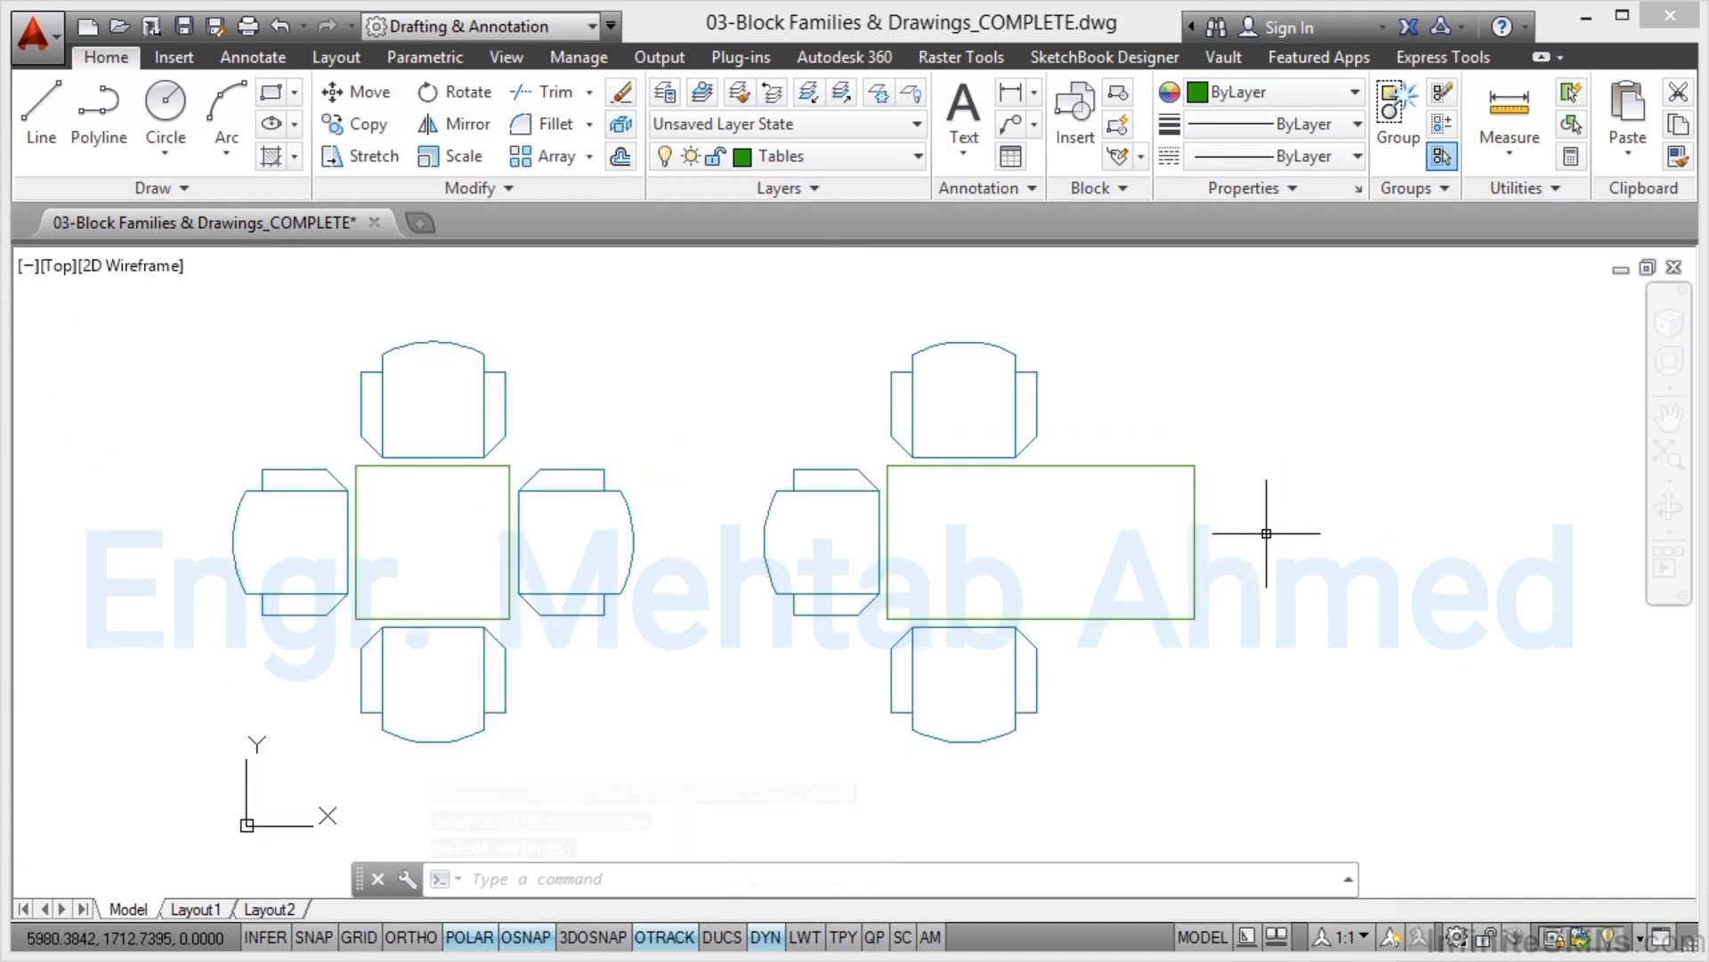
click(1053, 390)
click(985, 371)
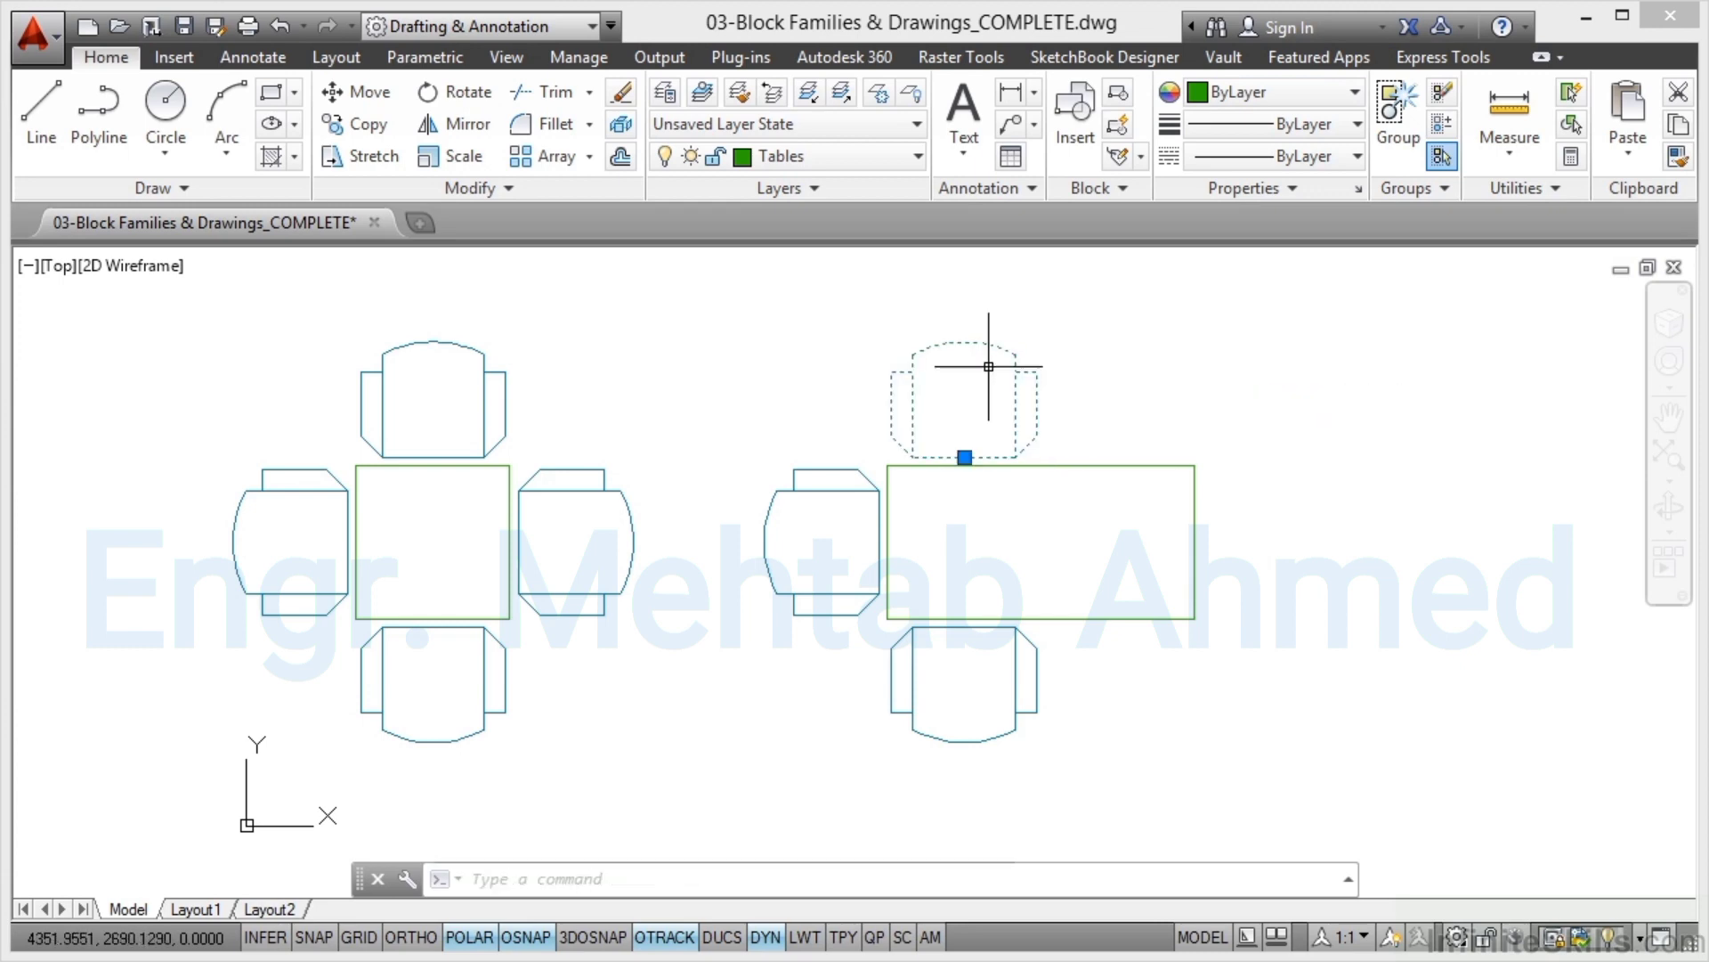
click(877, 490)
click(860, 653)
click(1049, 739)
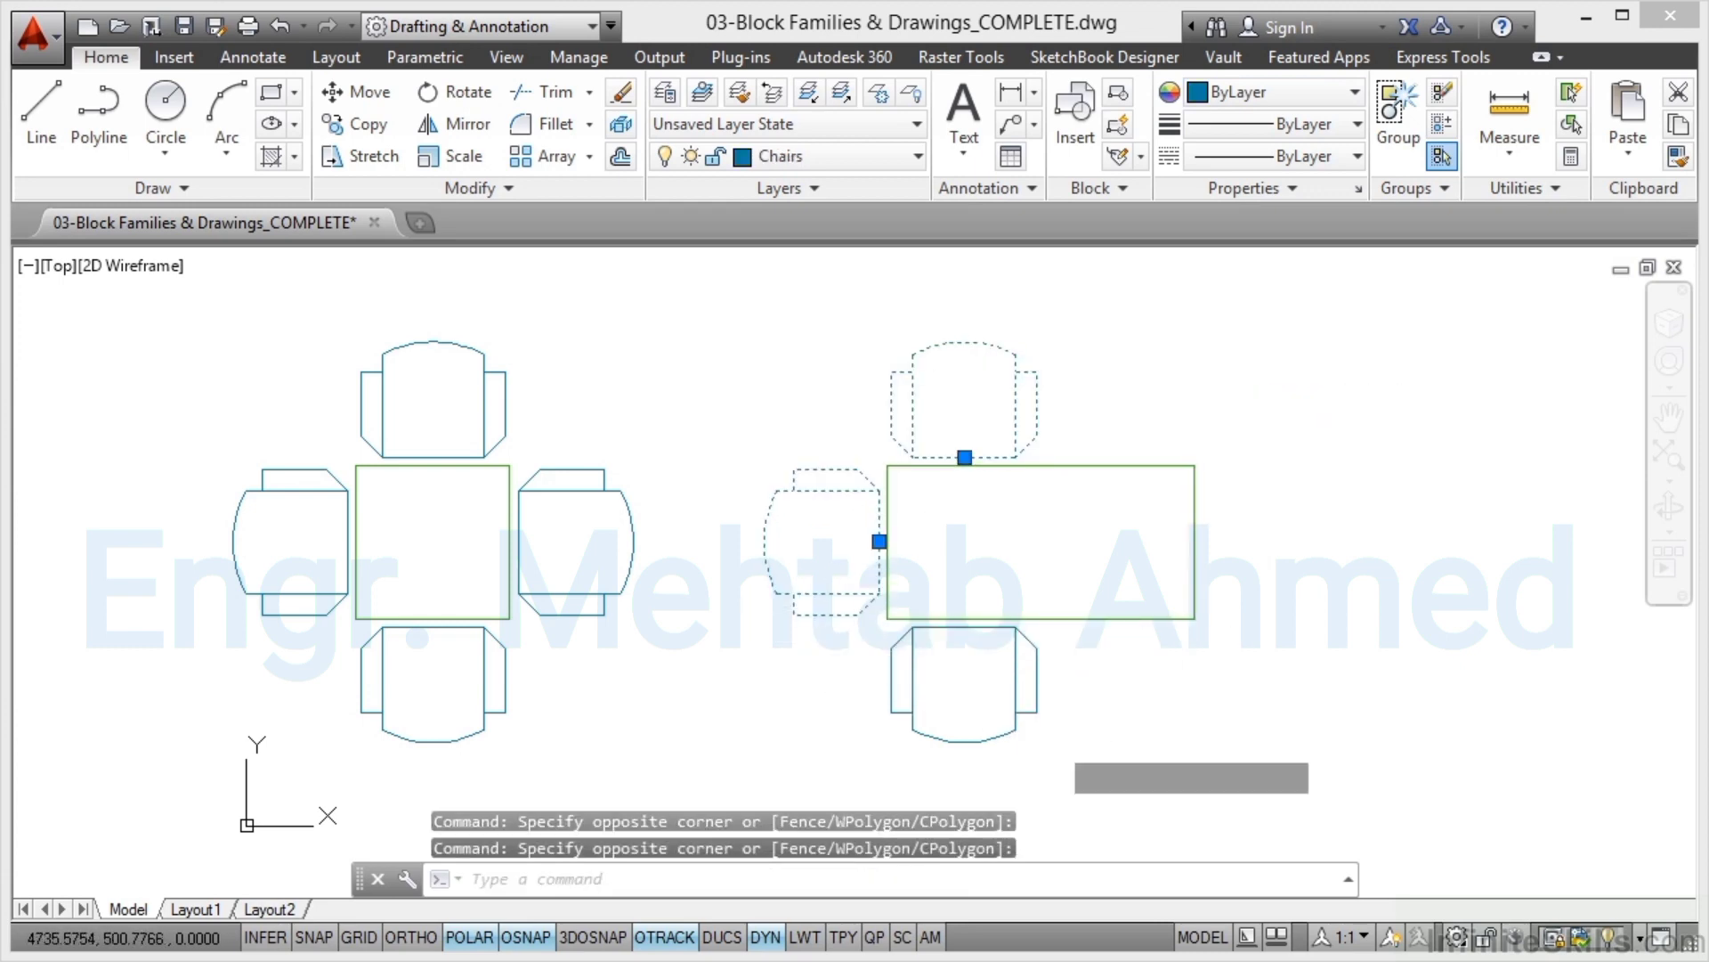
click(991, 697)
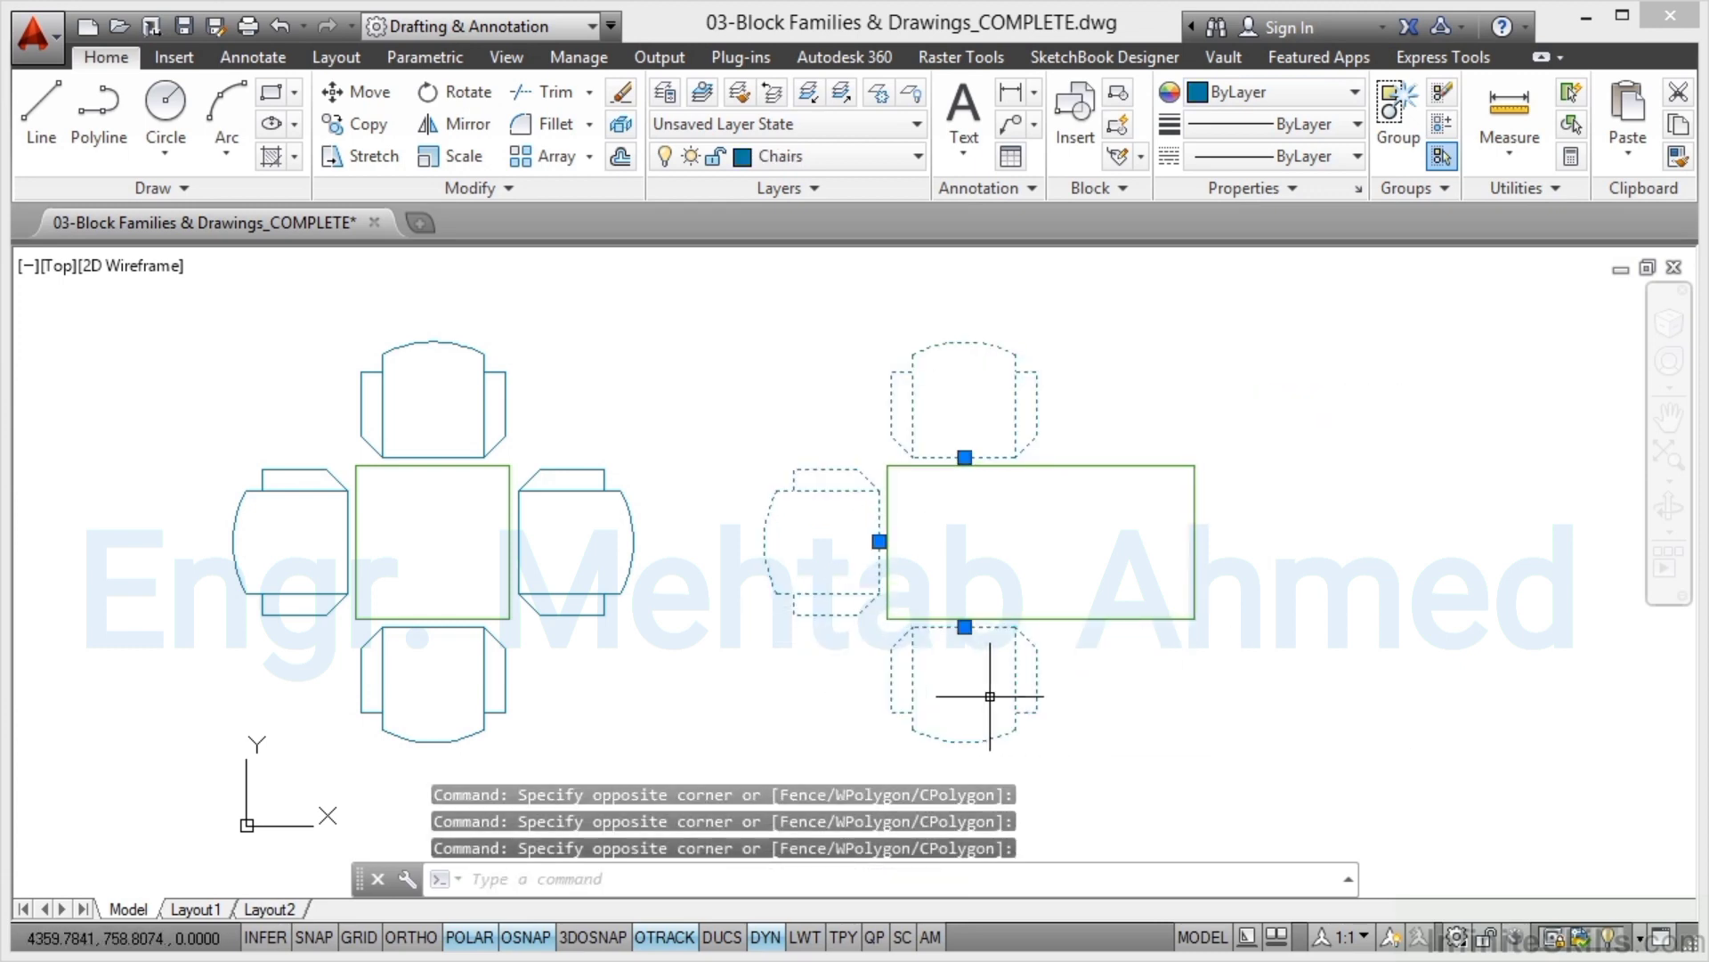
click(461, 125)
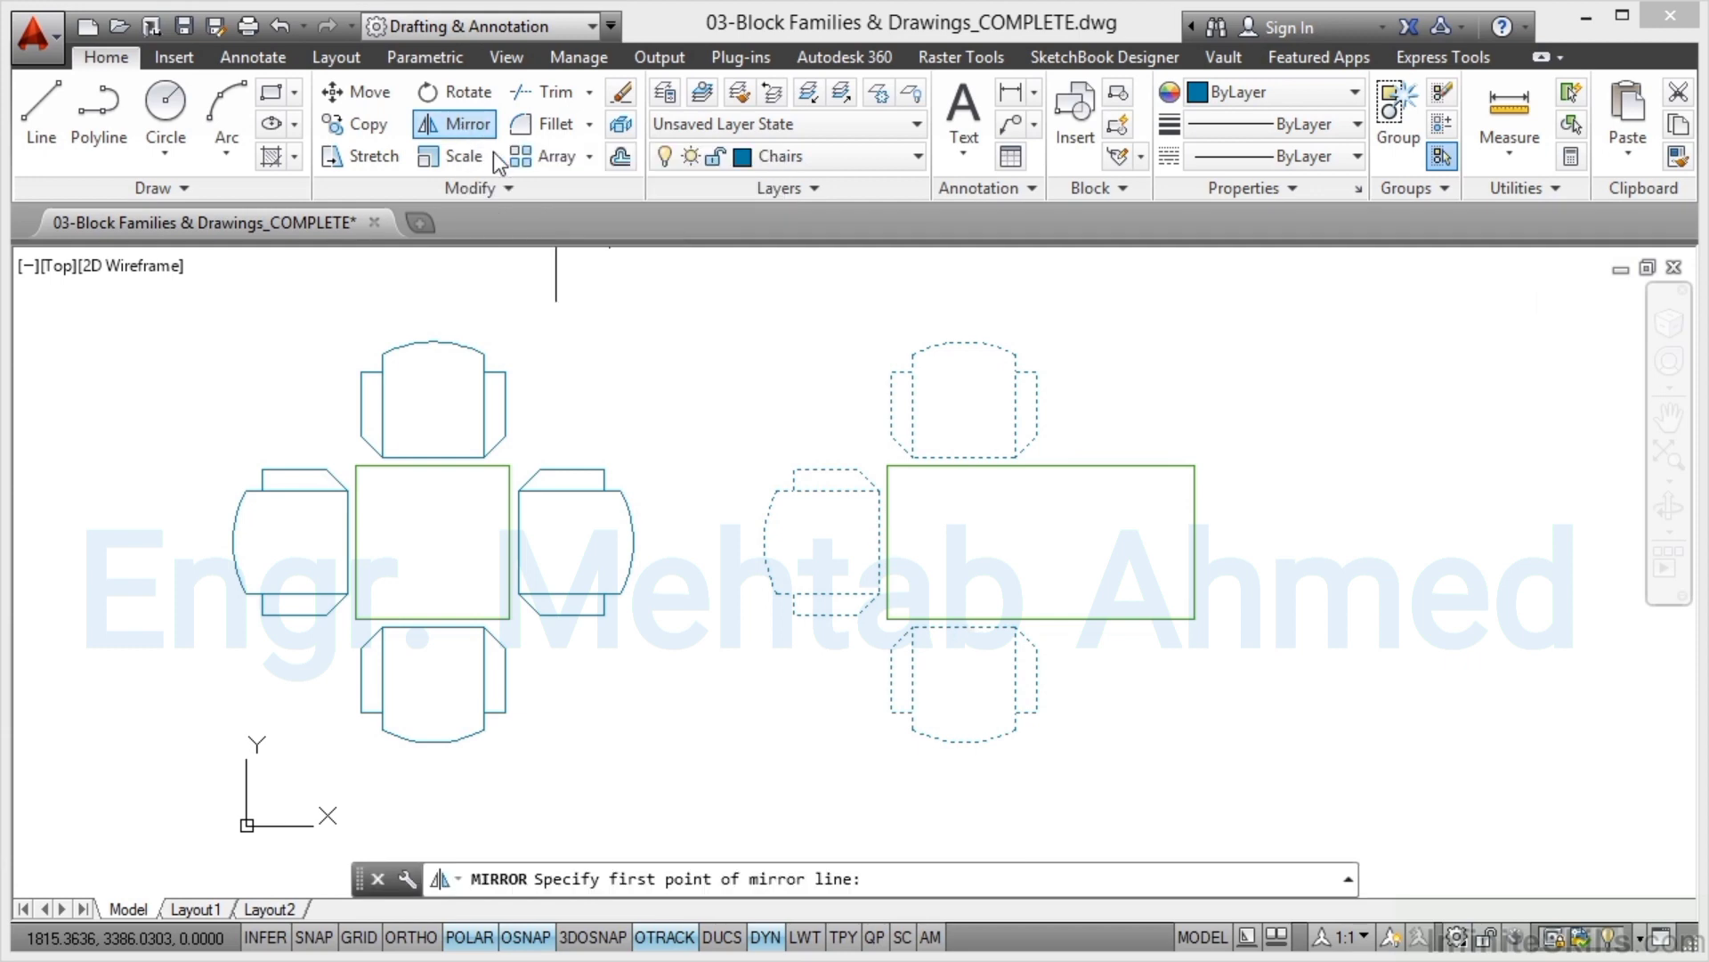
click(1041, 466)
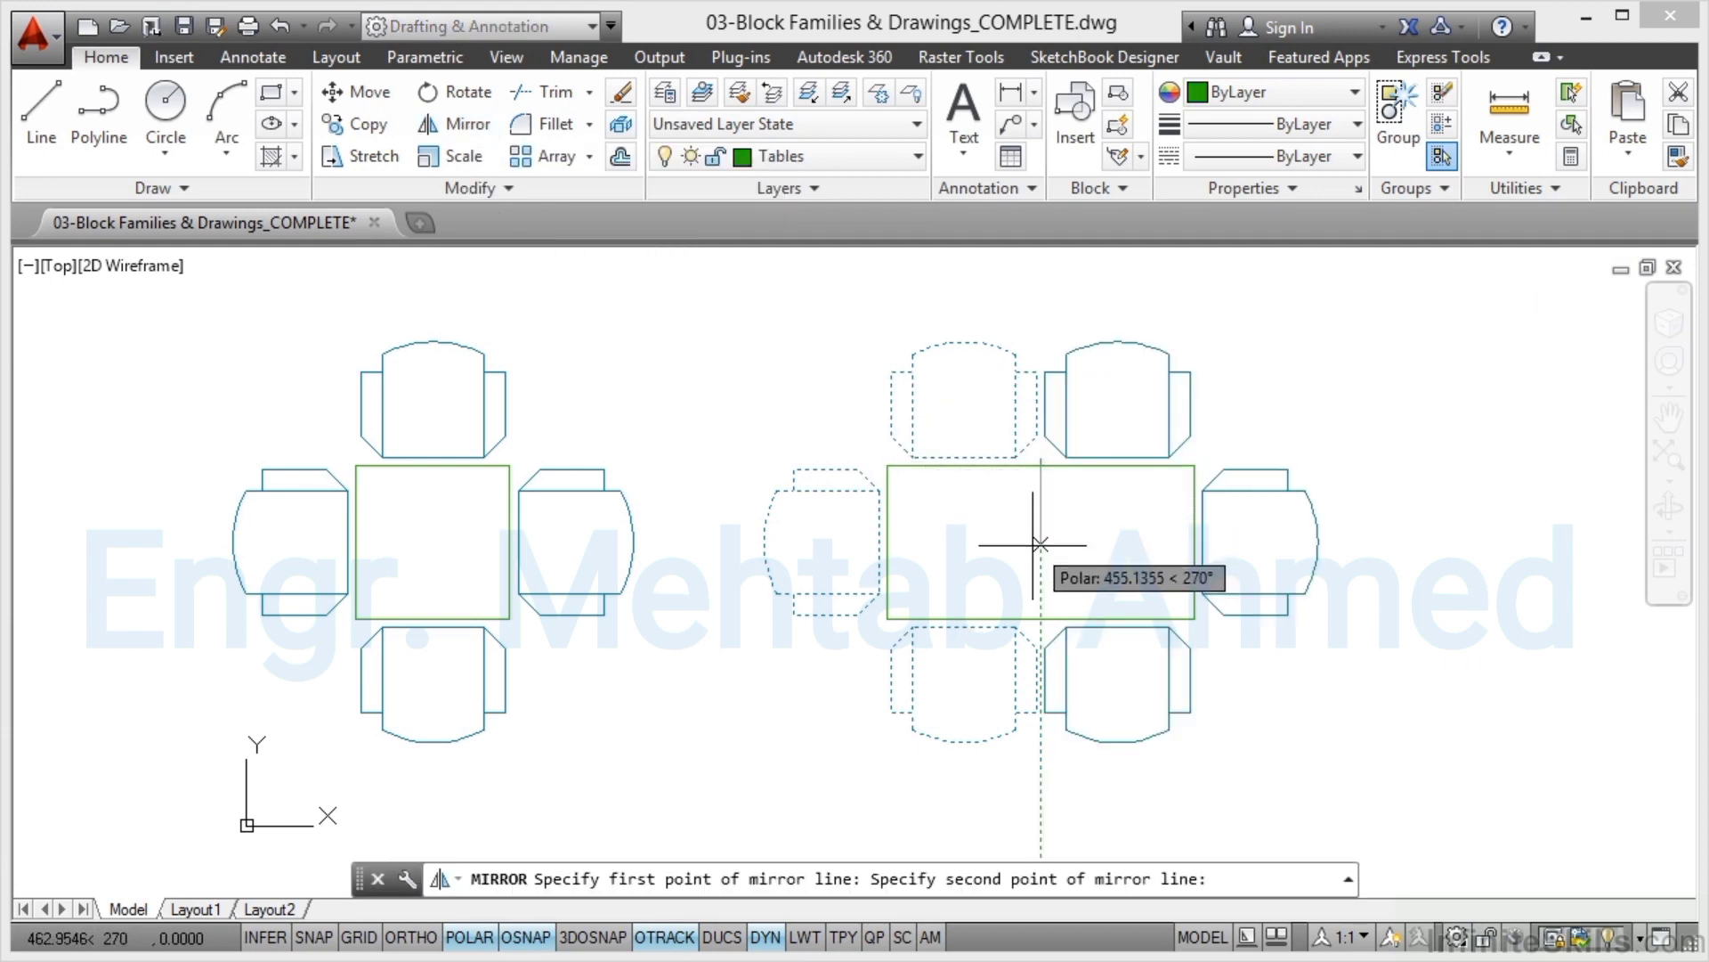
click(1041, 607)
key(Return)
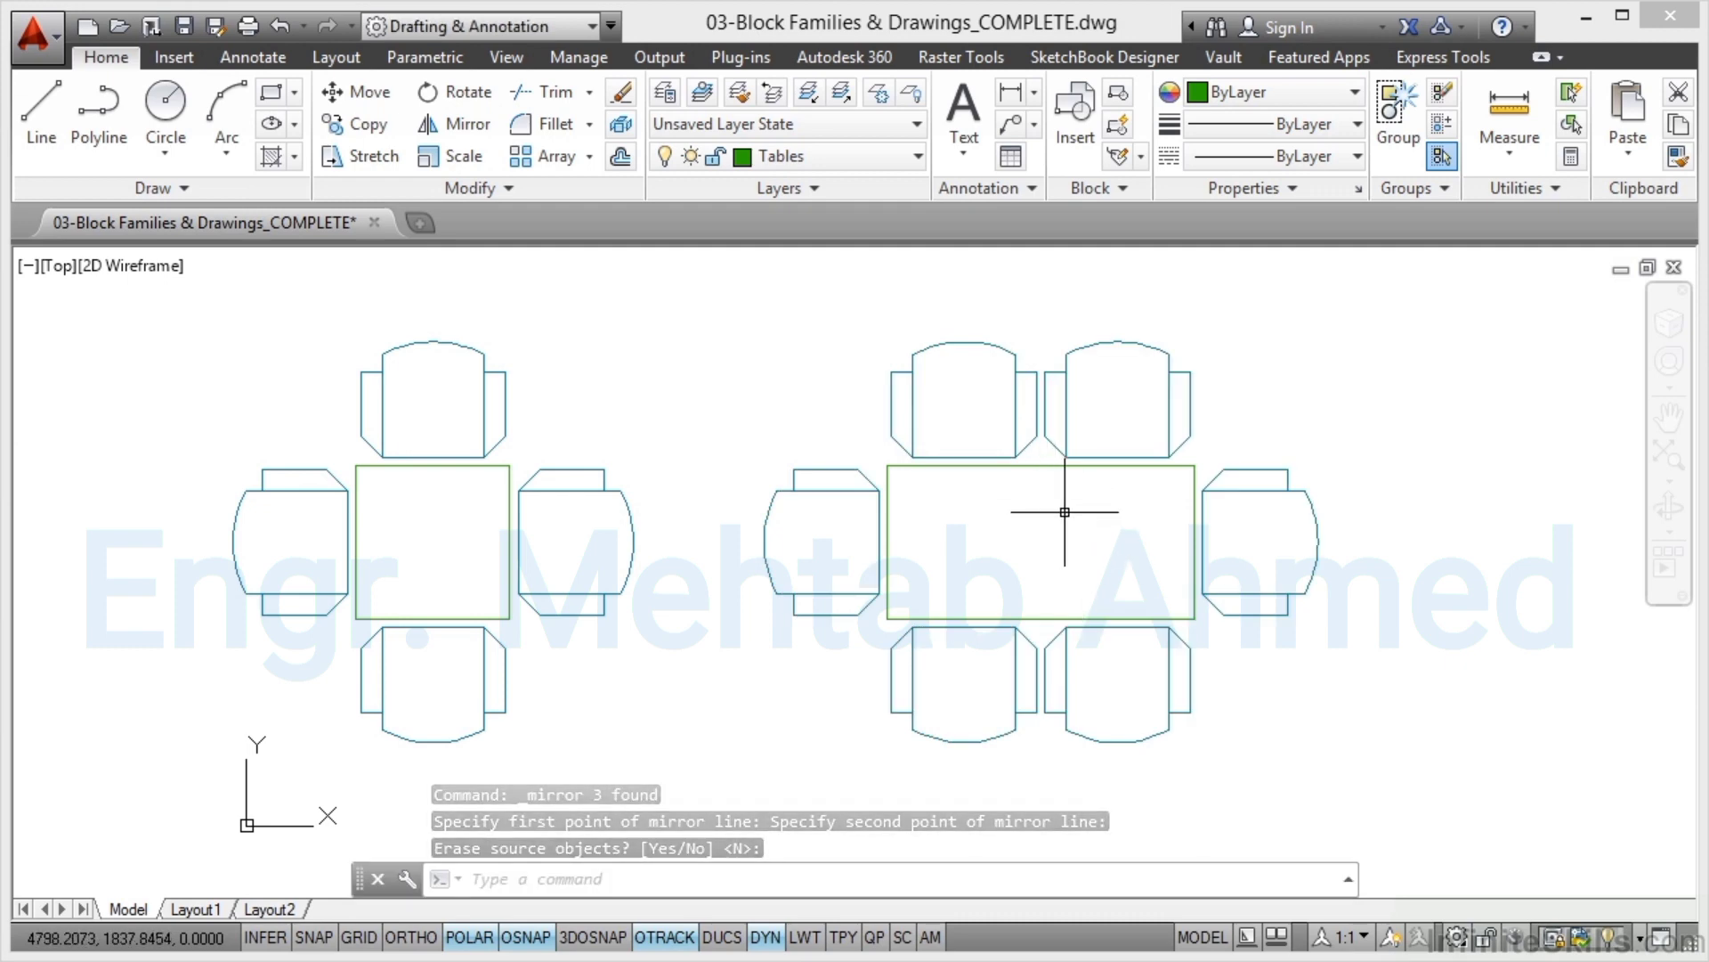
scroll(1065, 512, down, 2)
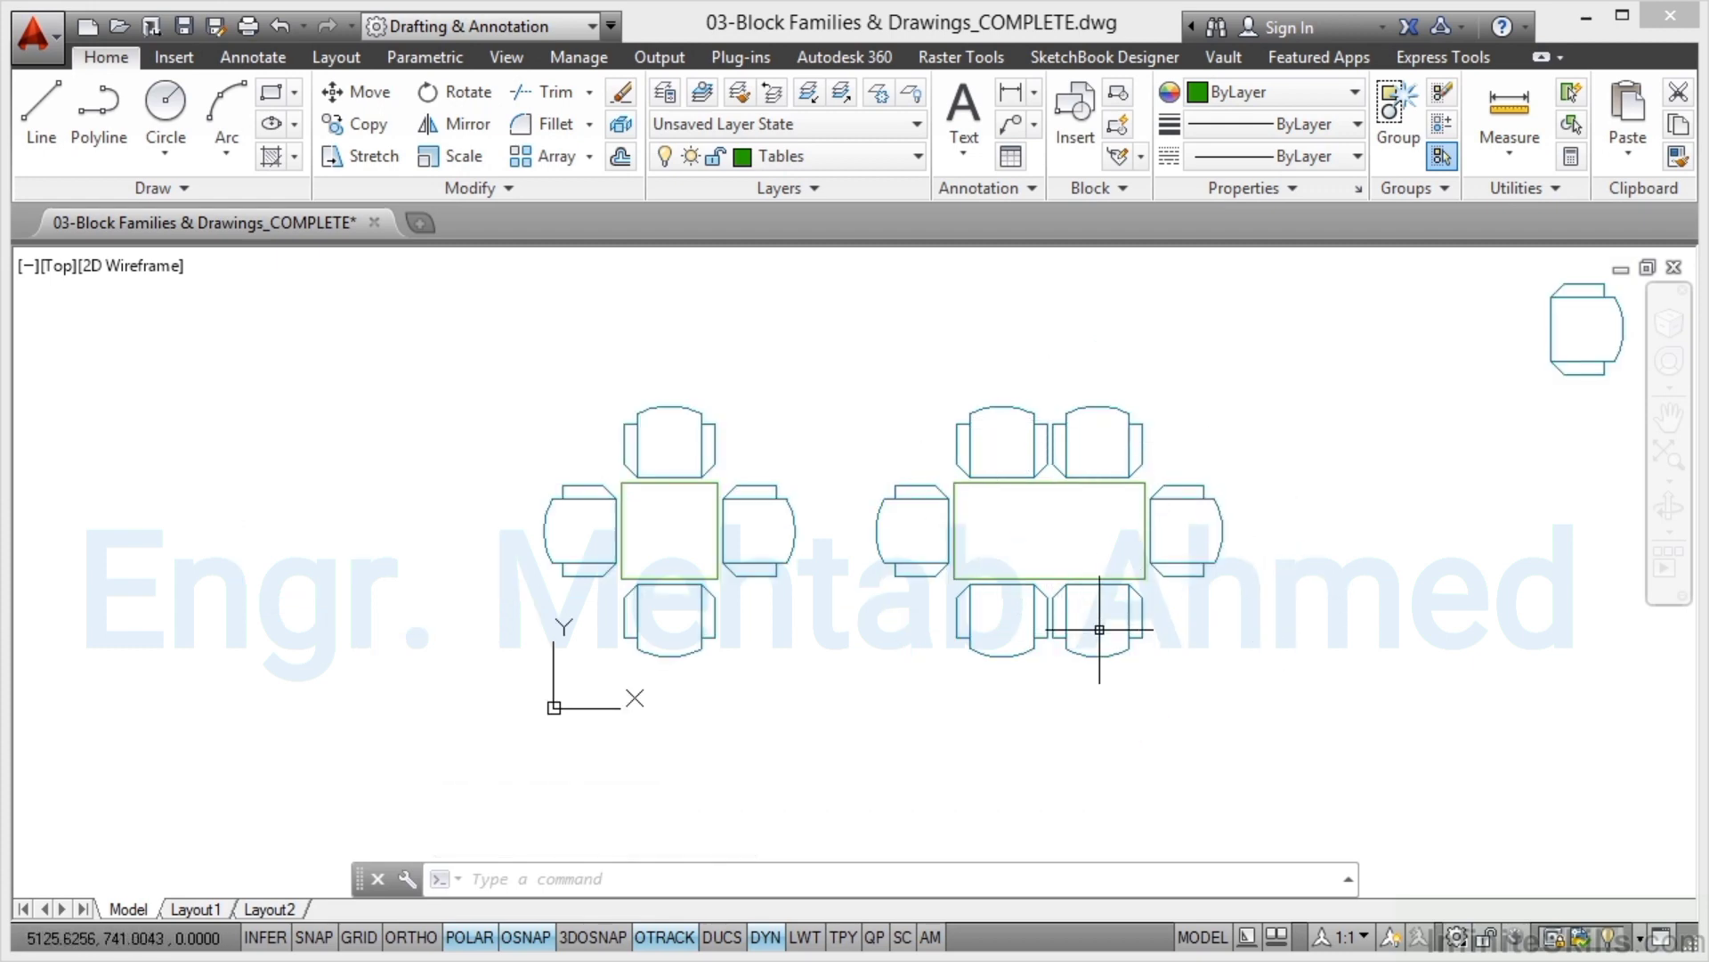
click(1330, 697)
click(875, 356)
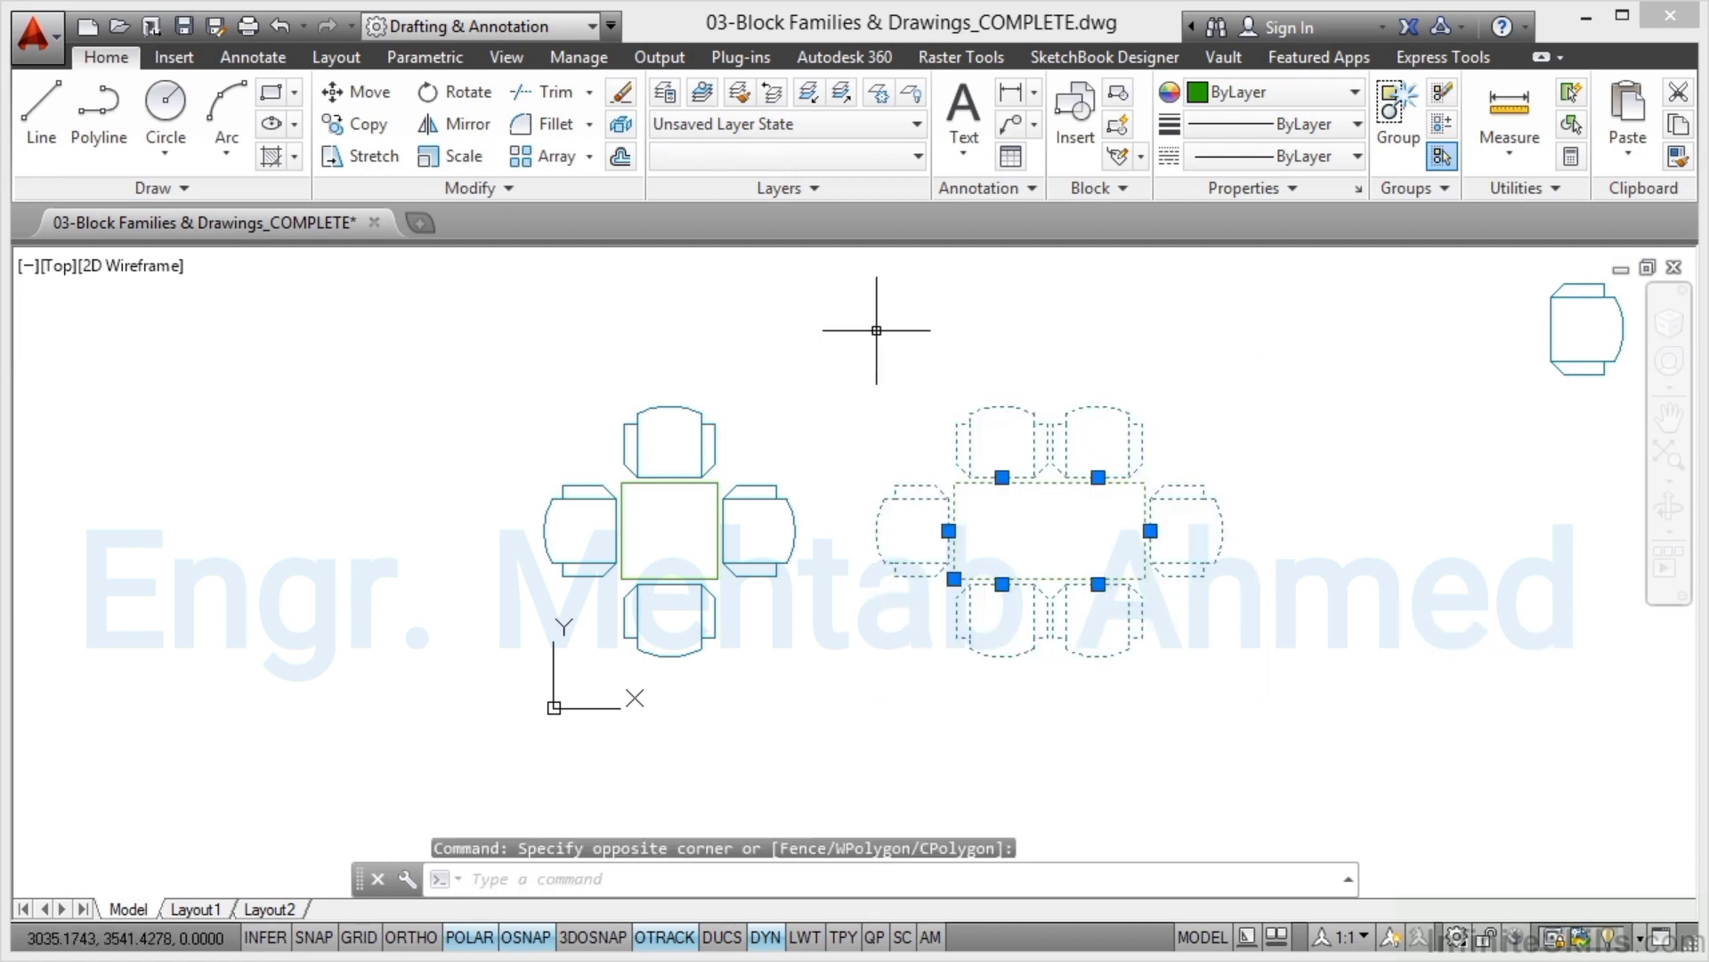
right_click(878, 270)
mouse_move(974, 354)
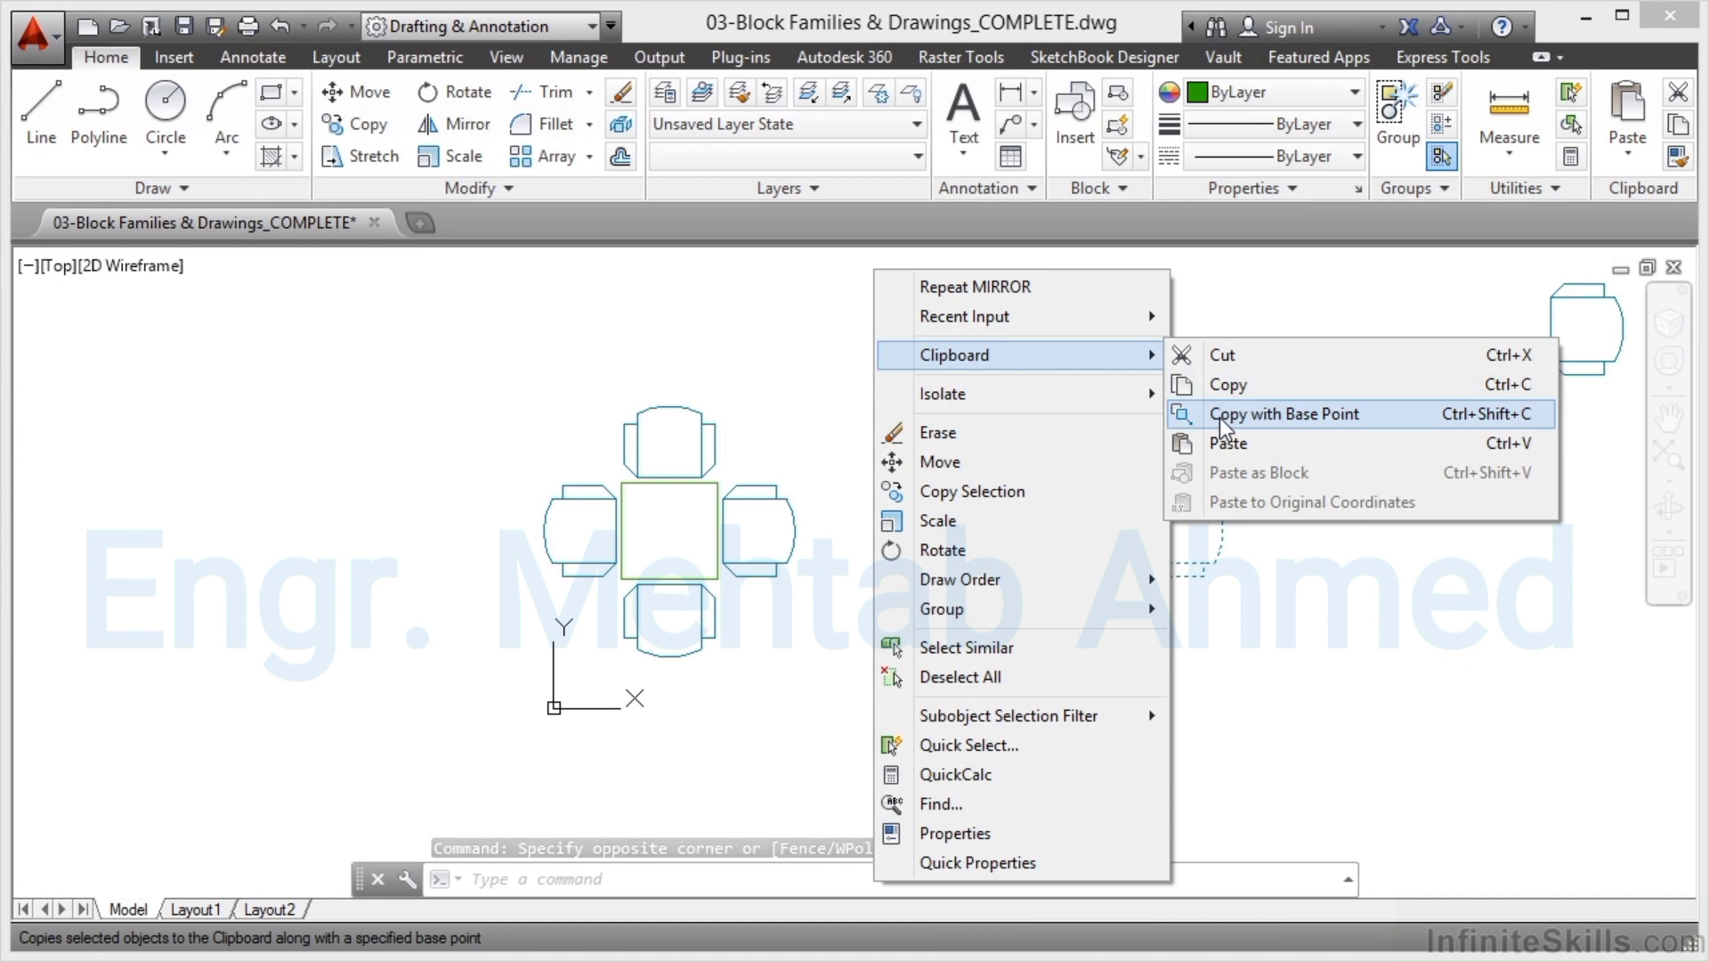
key(Escape)
key(Escape)
key(Escape)
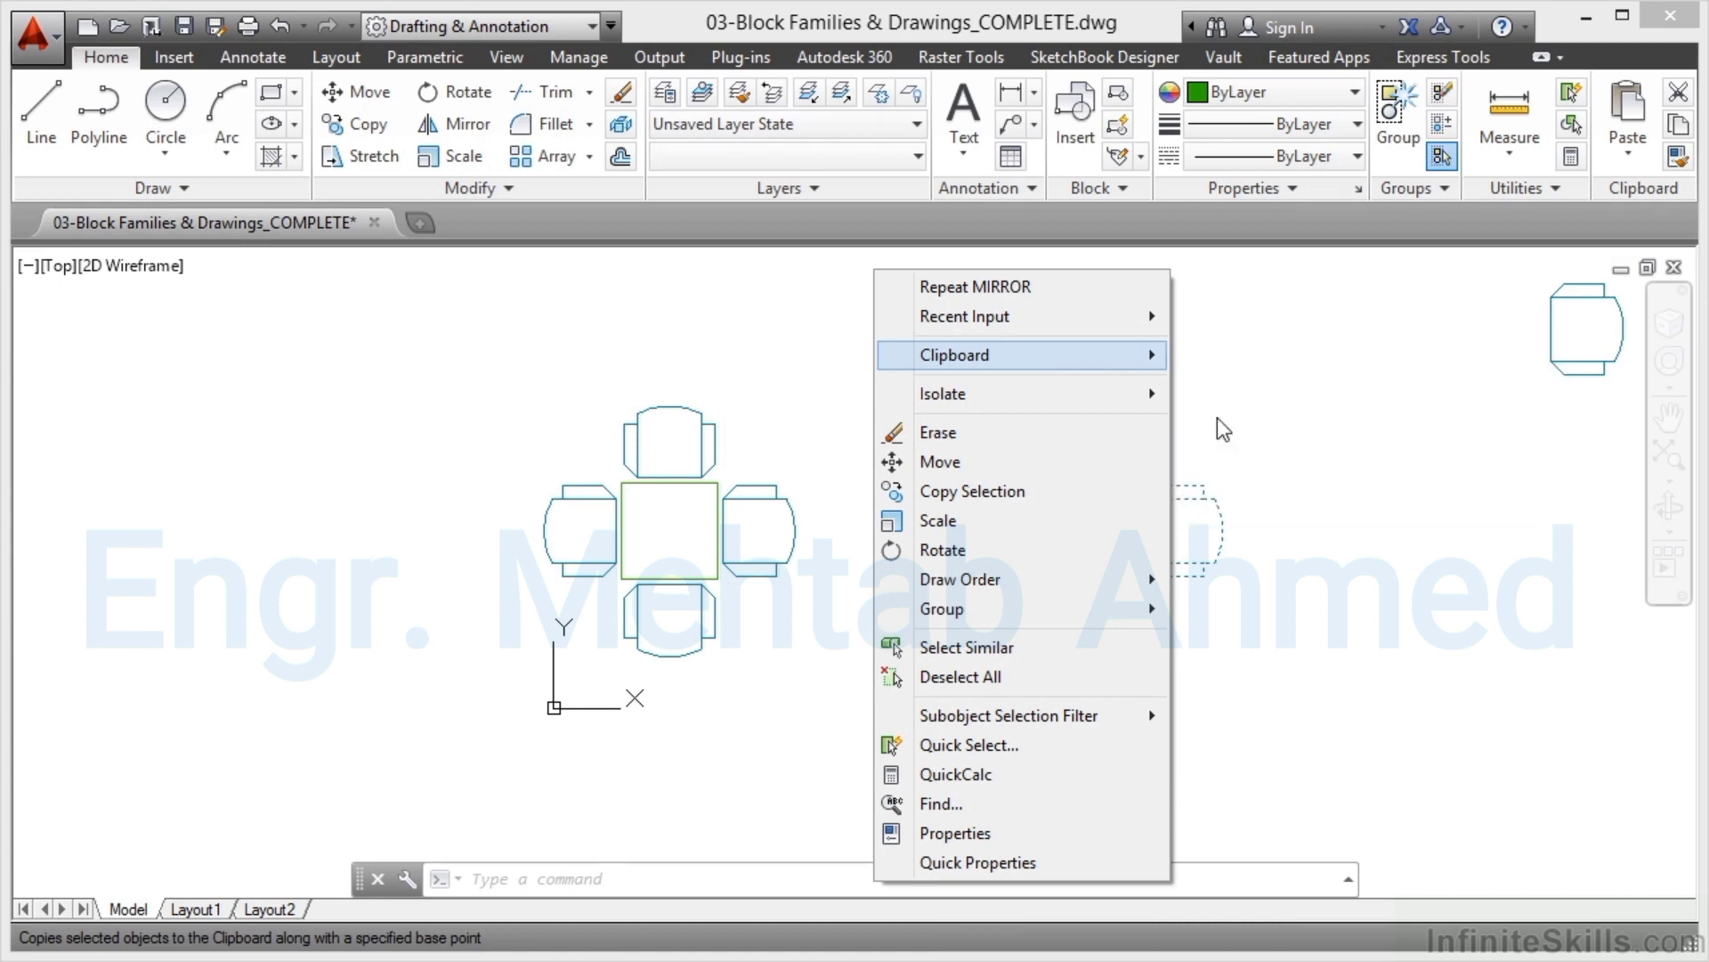
key(Escape)
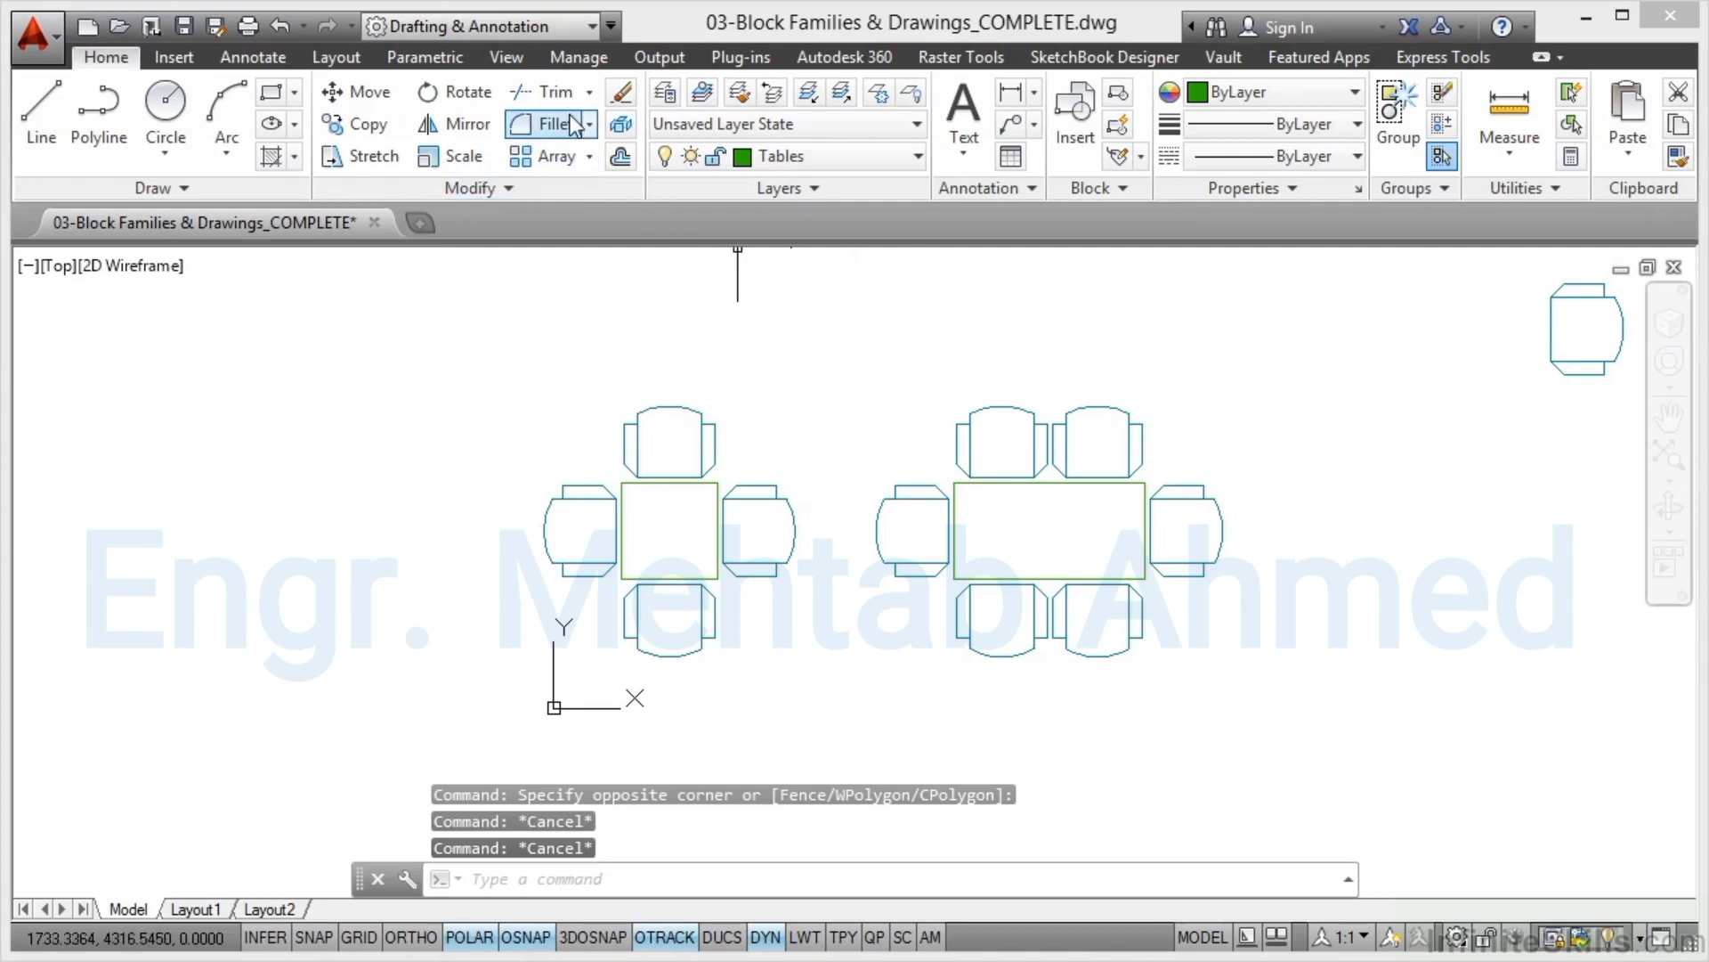
Examine the open drawing's block definitions in DesignCenter and close the palette.
click(507, 58)
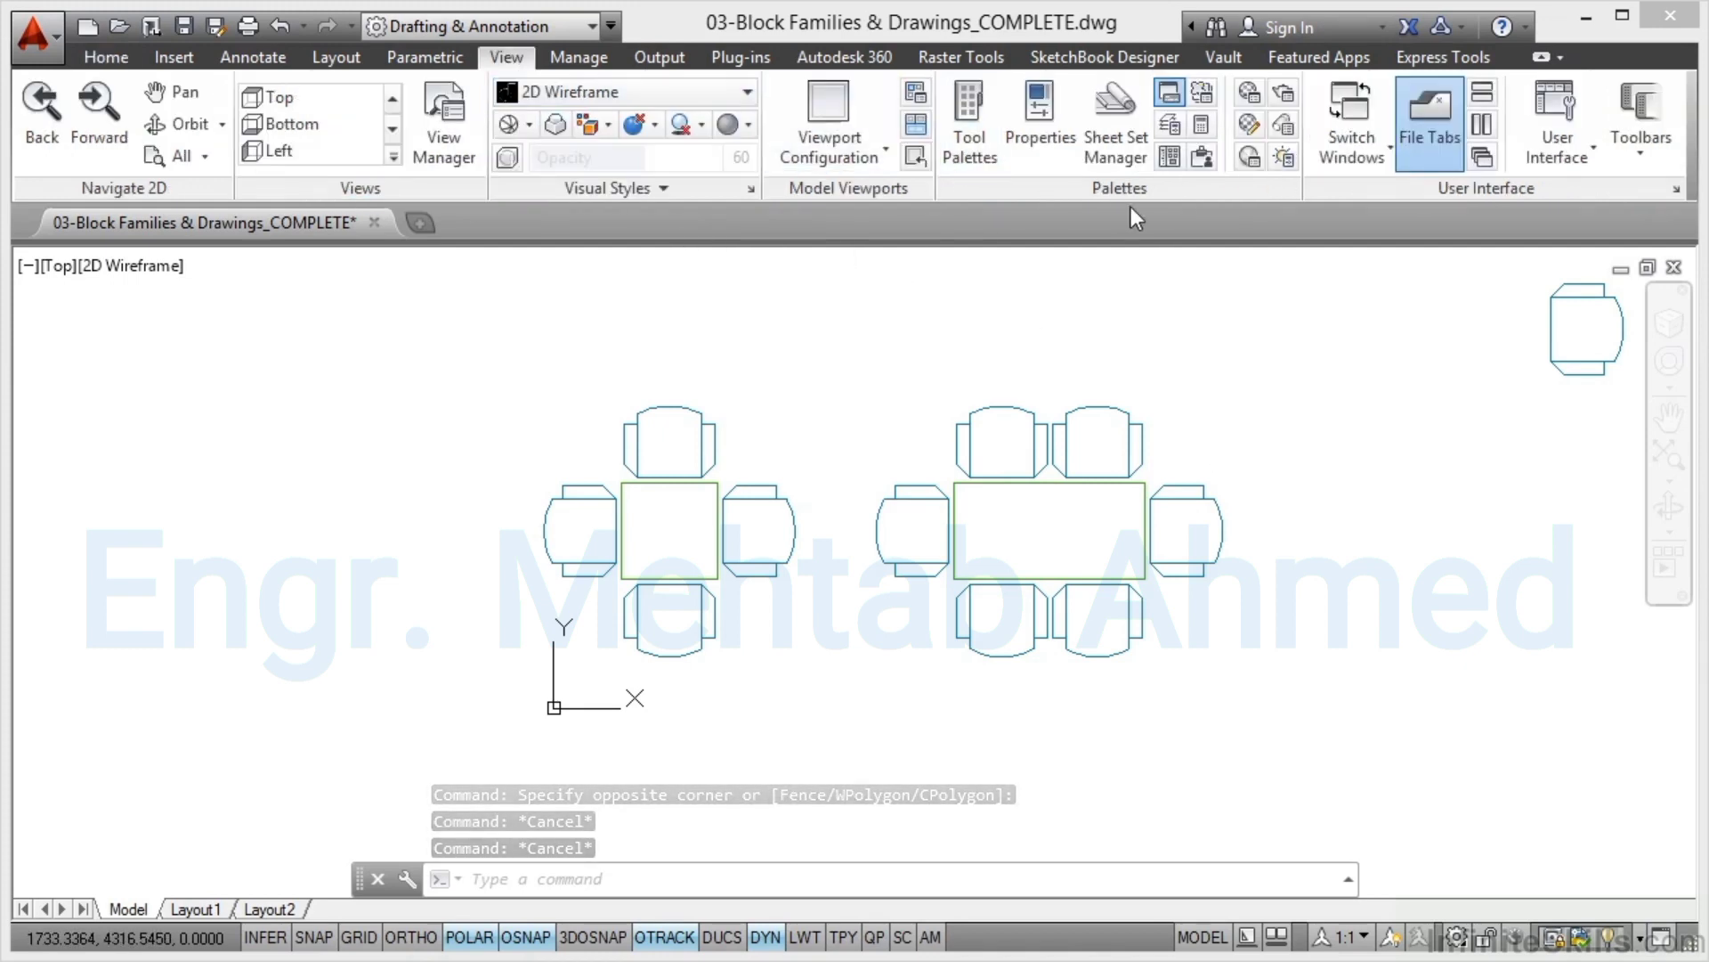
click(1171, 157)
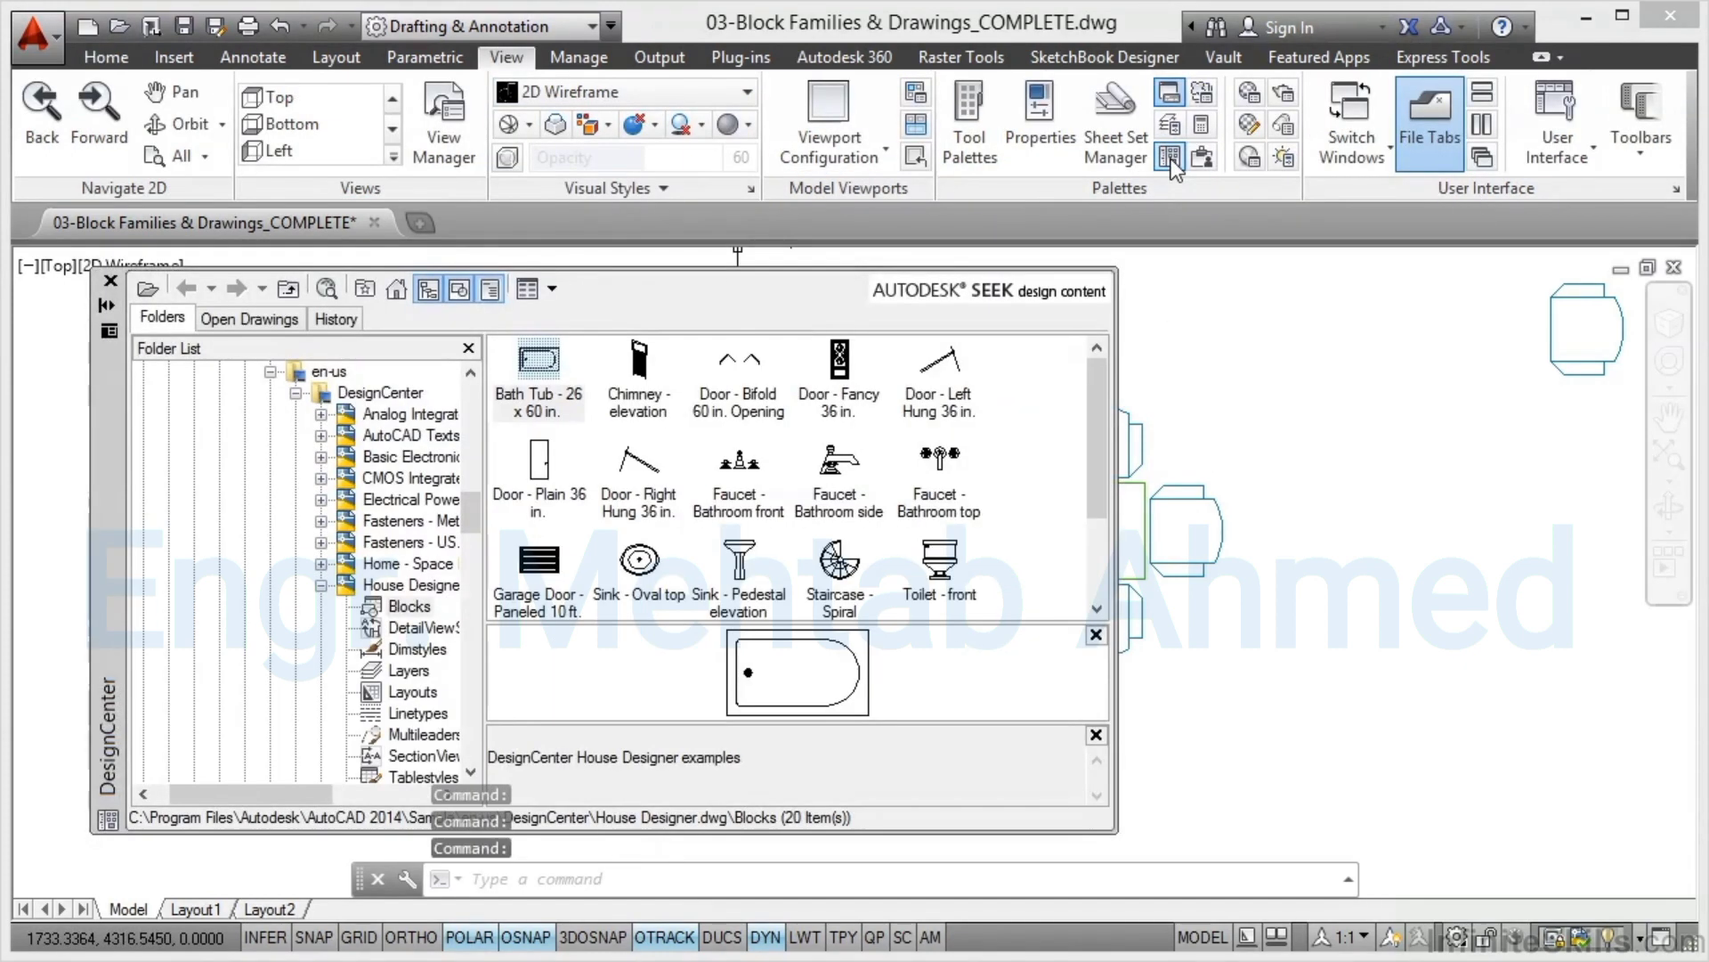
click(250, 321)
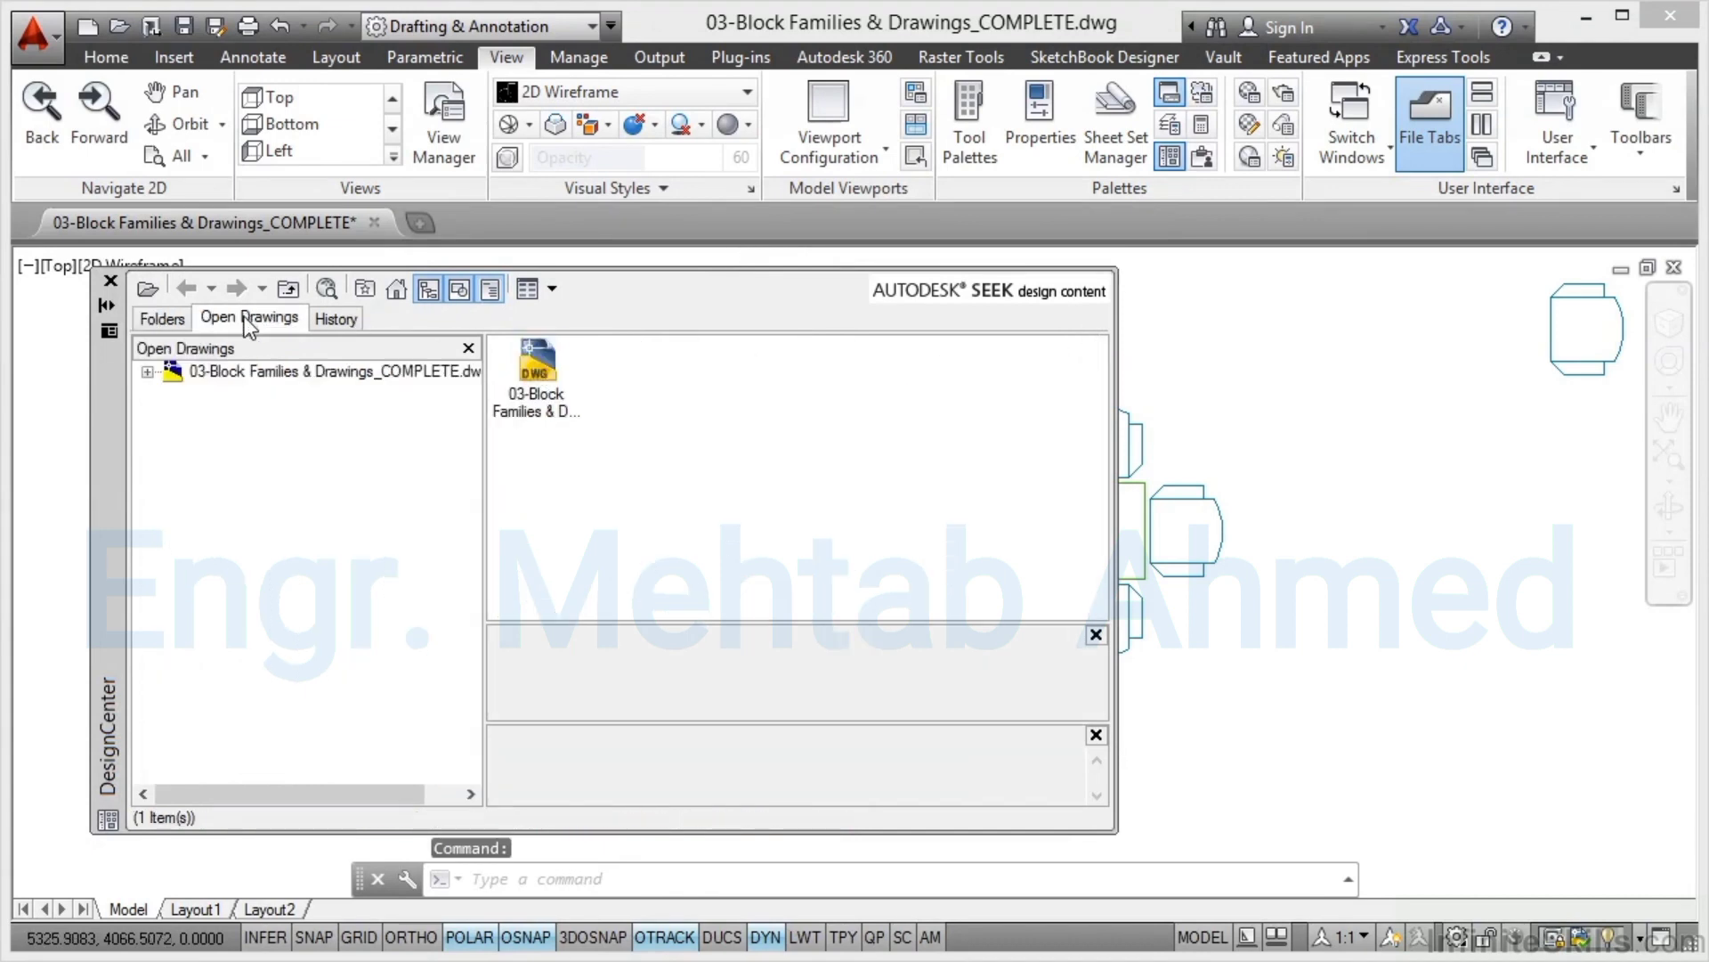
click(149, 372)
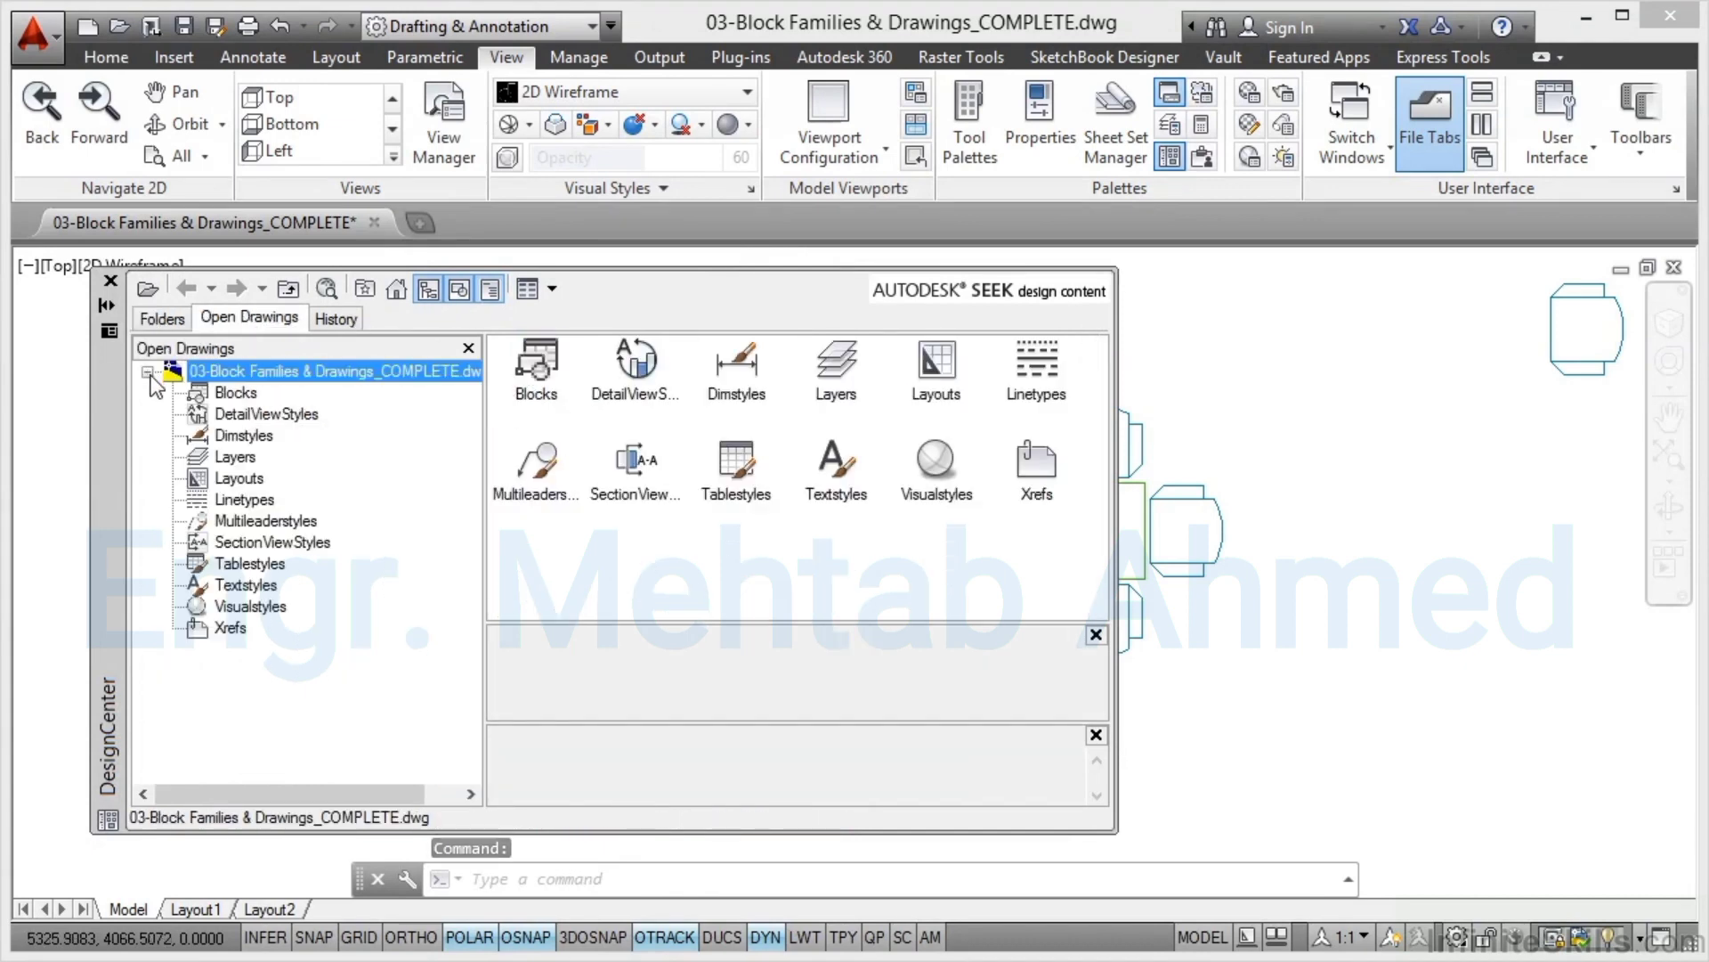
click(231, 393)
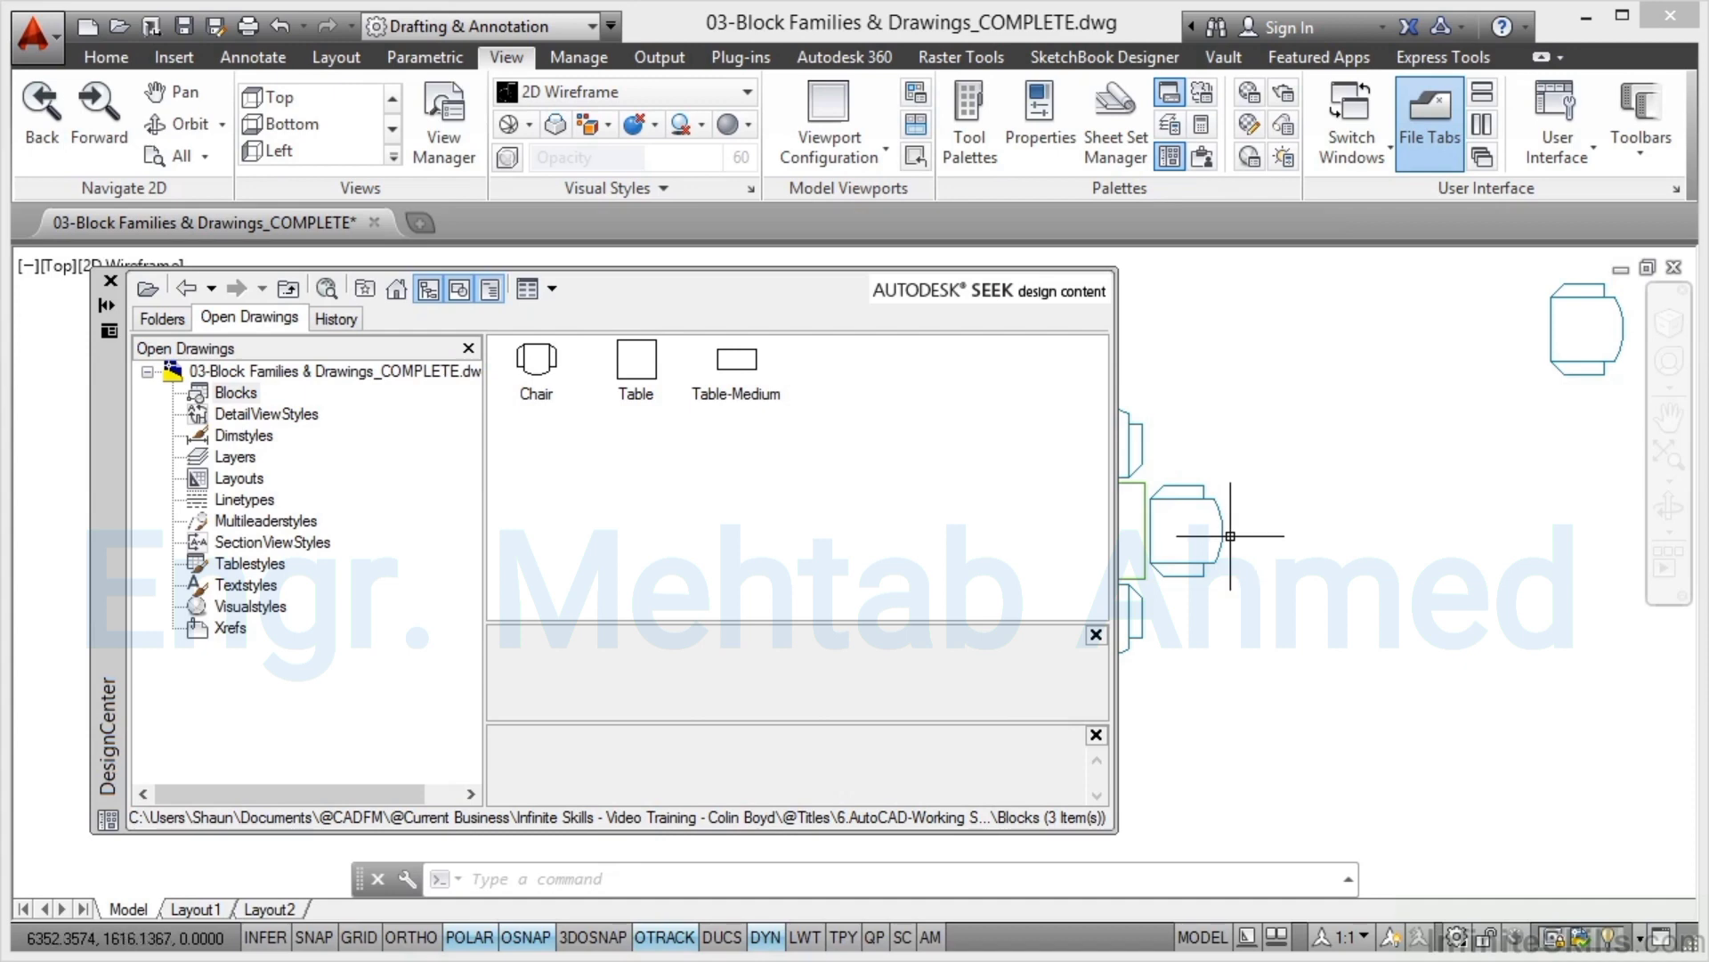
click(110, 283)
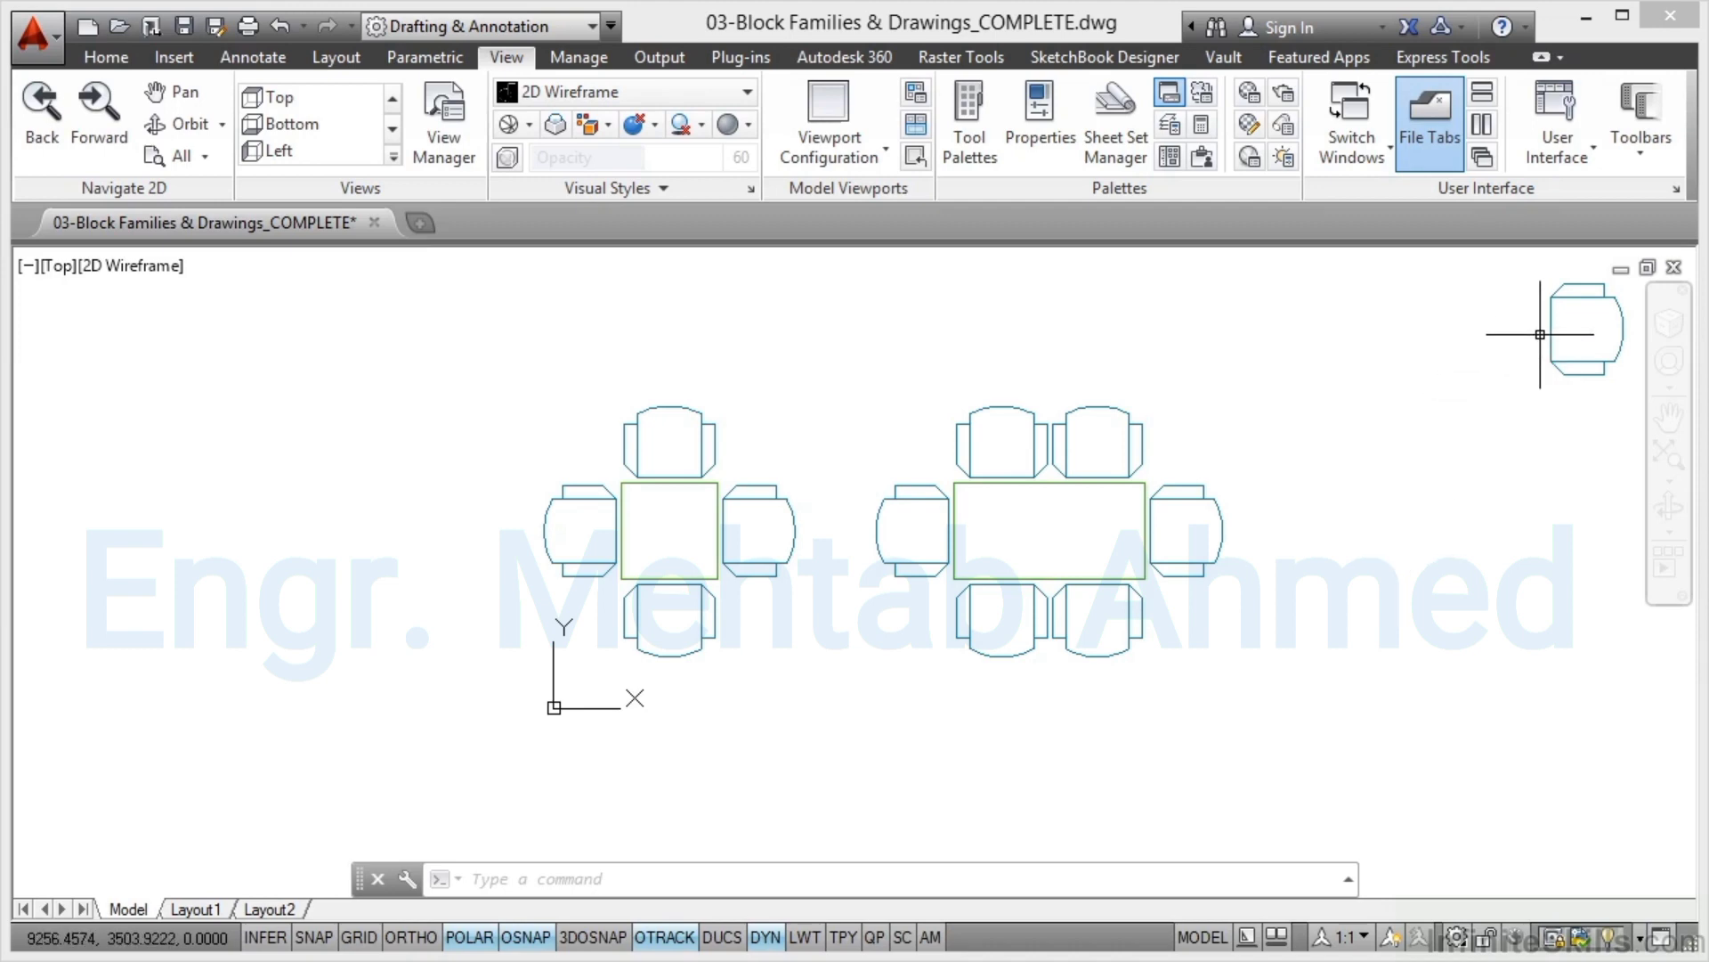
Erase the spare chair standing apart at the upper right of the drawing.
click(1554, 307)
key(Delete)
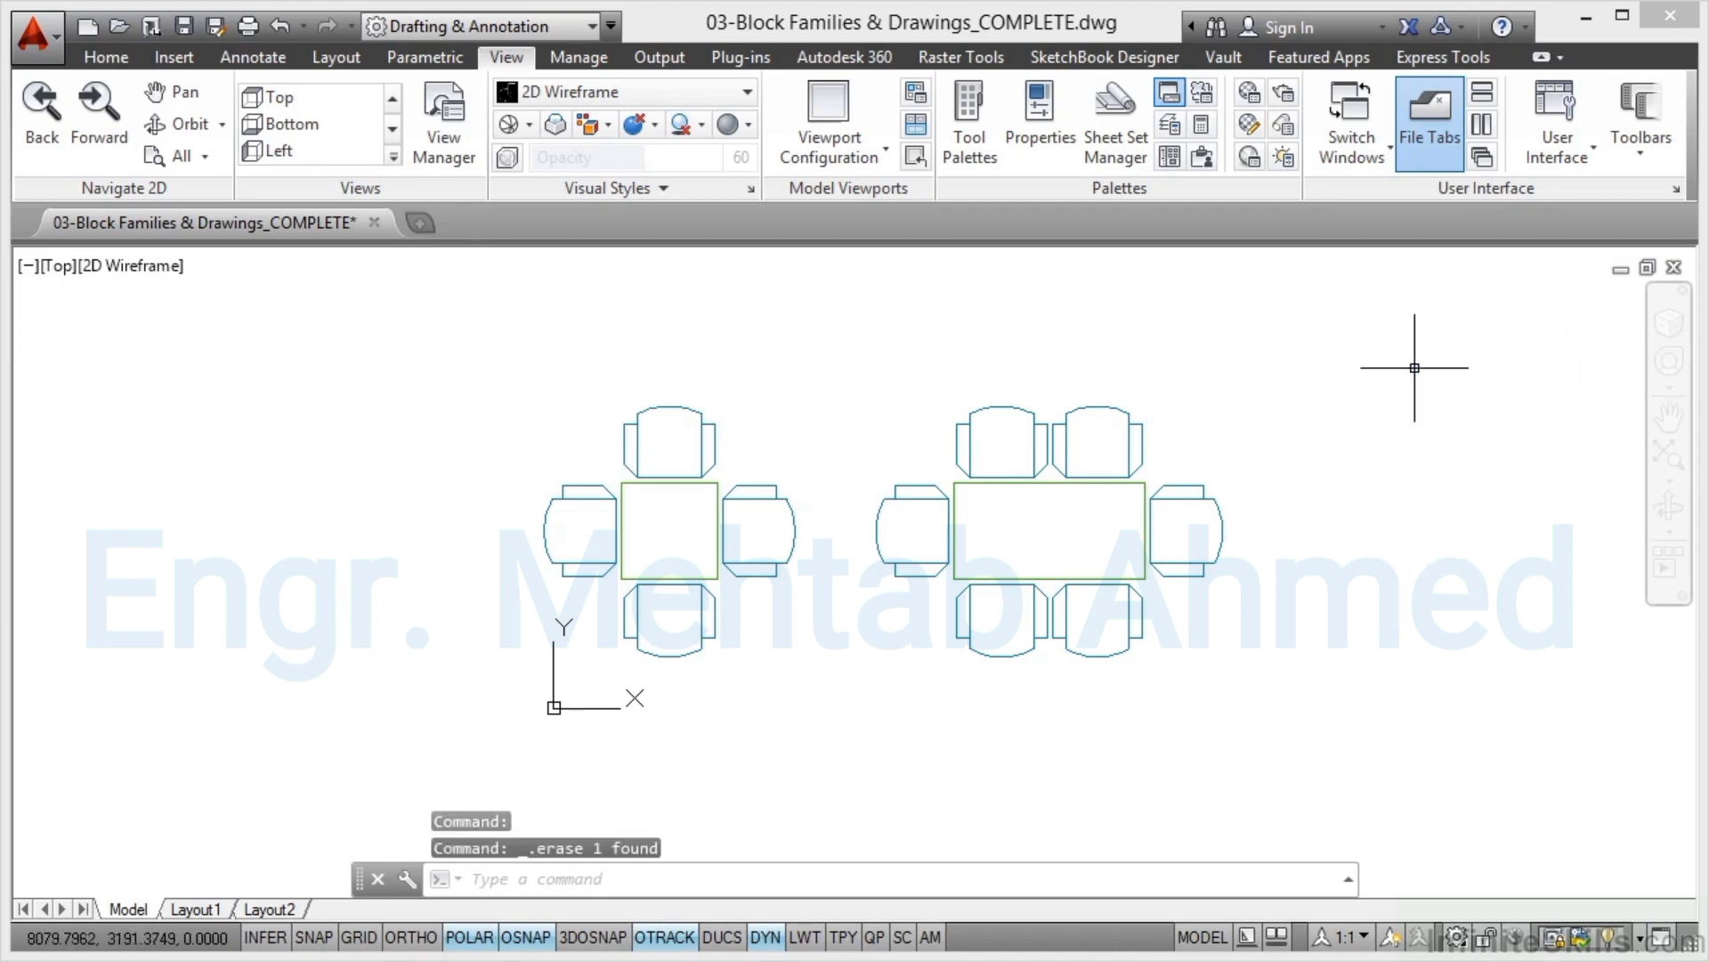